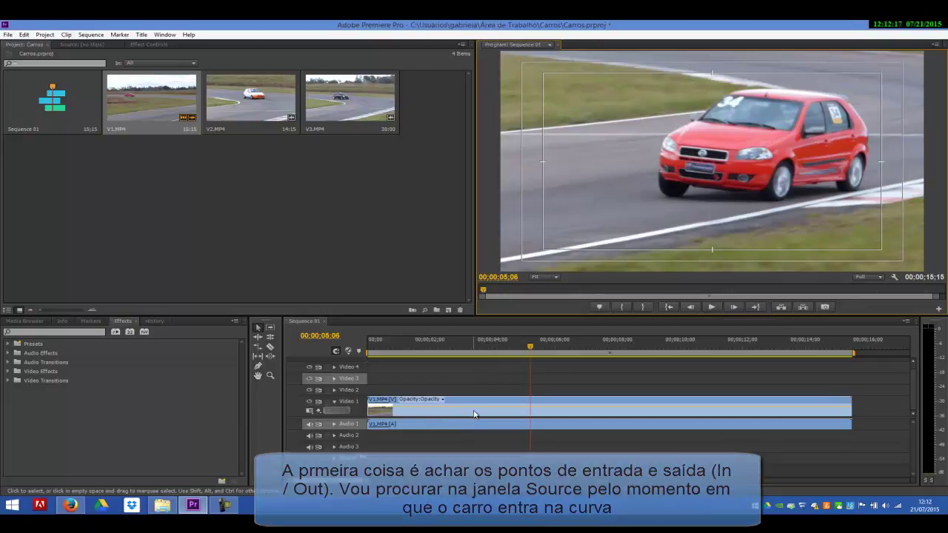
Open the V1.MP4 timeline clip in the Source monitor and mark its In point at 00;00;01;15, where the car enters the curve
{"action": "double_click", "coordinate": [474, 413]}
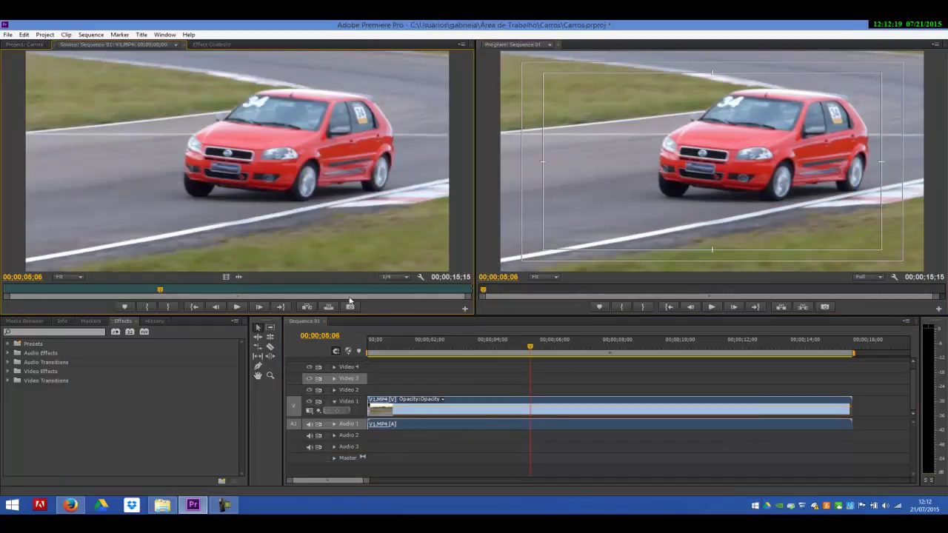
{"action": "left_click", "coordinate": [193, 306]}
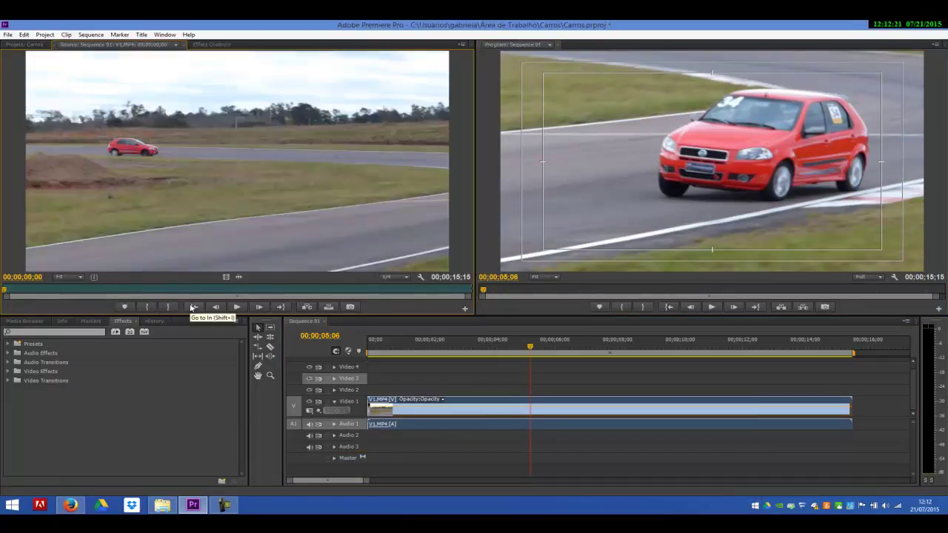
{"action": "left_click", "coordinate": [237, 307]}
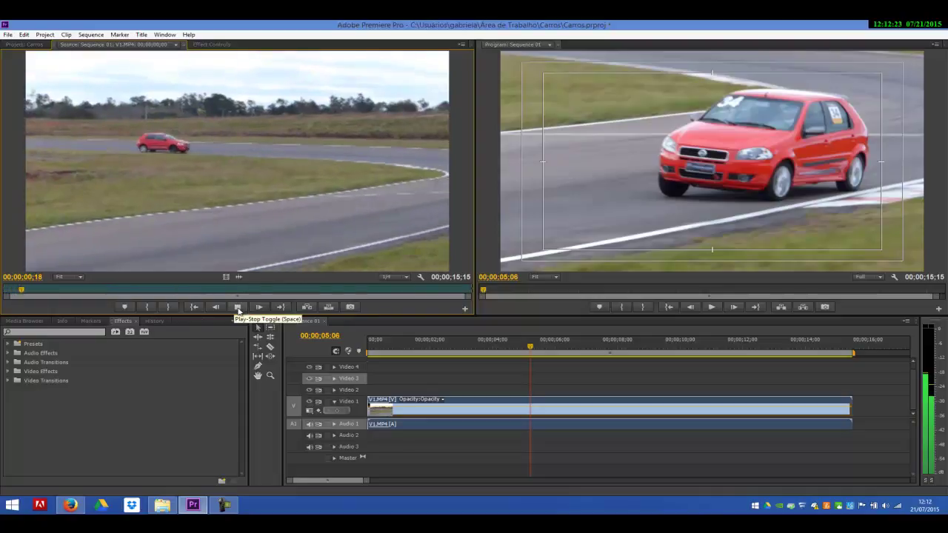
{"action": "left_click", "coordinate": [237, 307]}
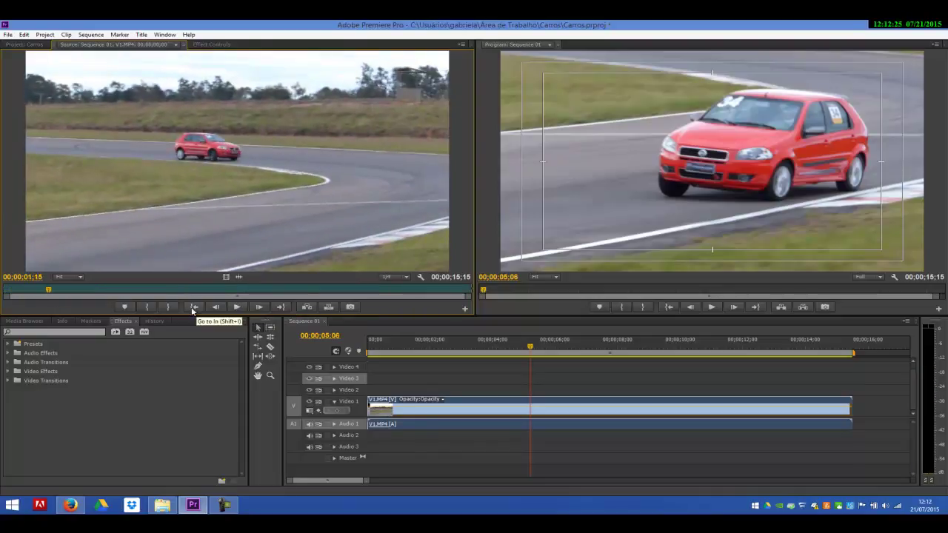
{"action": "left_click", "coordinate": [149, 307]}
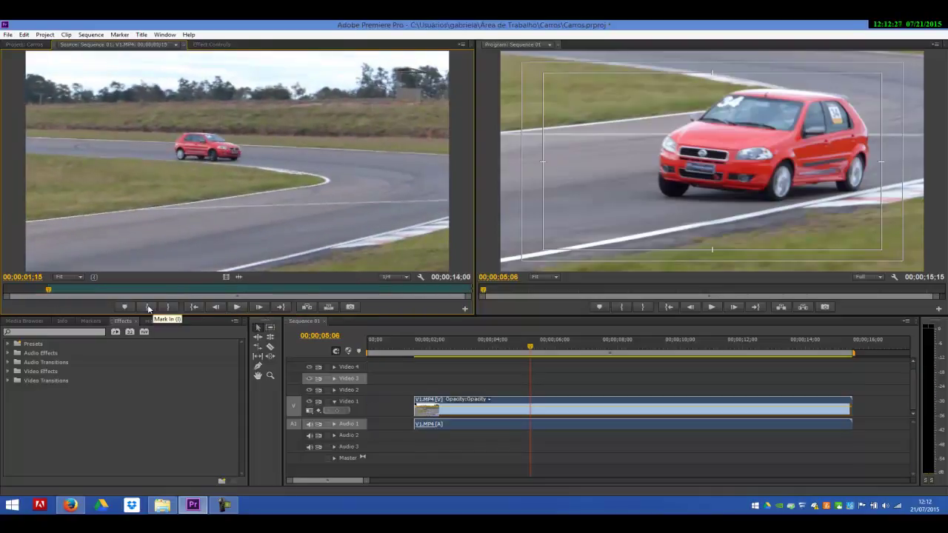
Mark the V1.MP4 clip's Out point at 00;00;07;13 and move the trimmed clip to the start of the sequence
{"action": "left_click", "coordinate": [237, 307]}
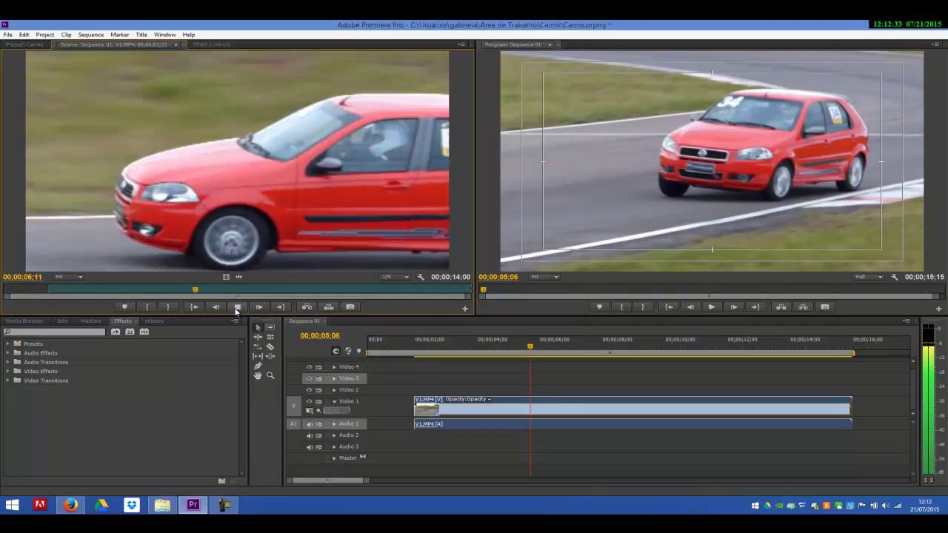
{"action": "left_click", "coordinate": [237, 308]}
{"action": "left_click", "coordinate": [237, 307]}
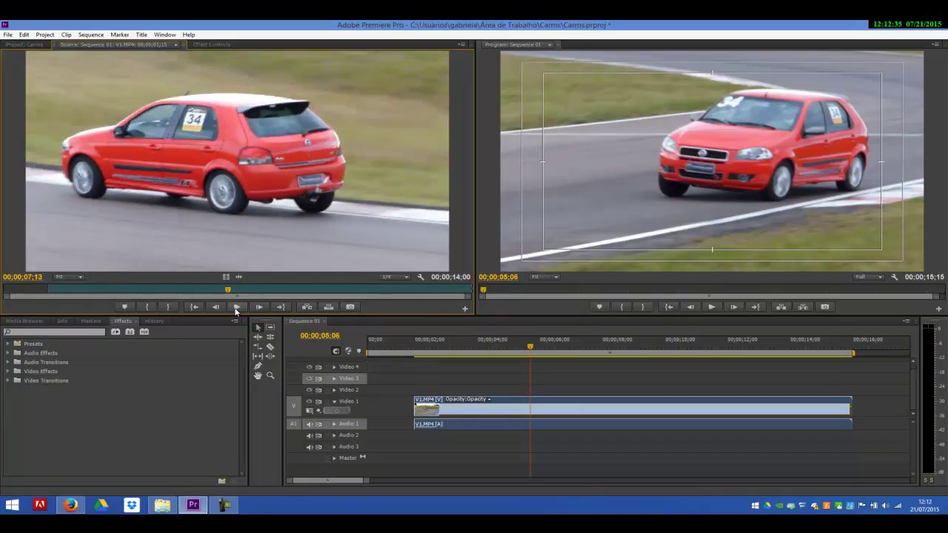
{"action": "left_click", "coordinate": [167, 307]}
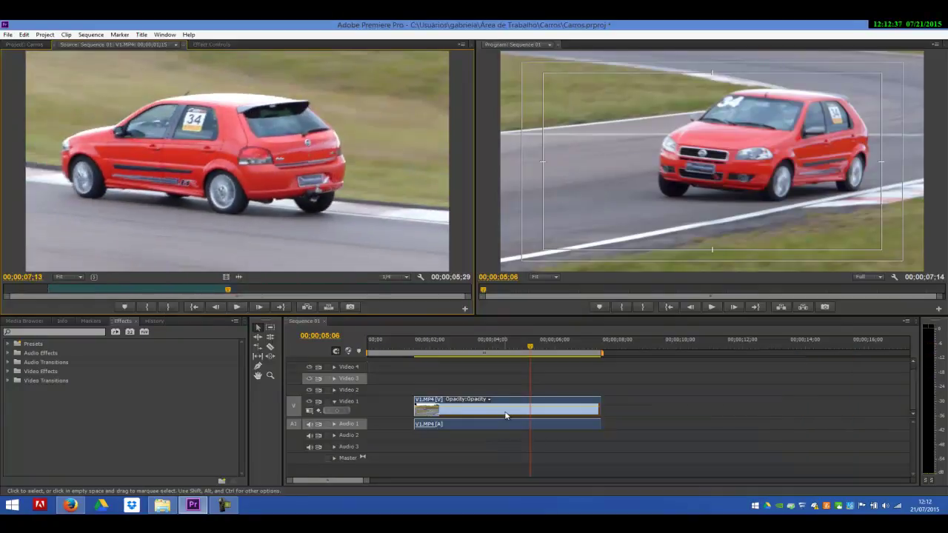
{"action": "left_click_drag", "start_coordinate": [509, 401], "coordinate": [461, 404]}
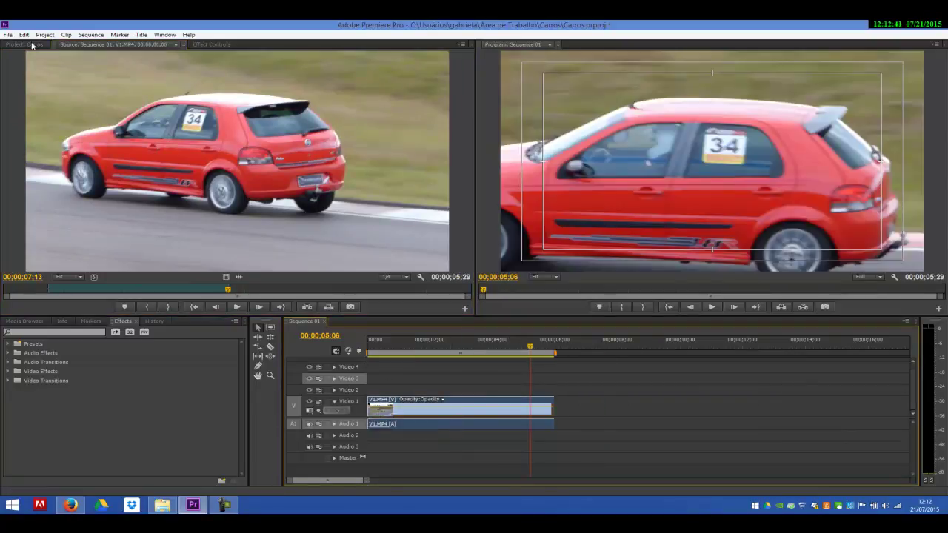
Place V2.MP4 from the project on the Video 2 track at the start of the sequence
{"action": "left_click", "coordinate": [30, 44]}
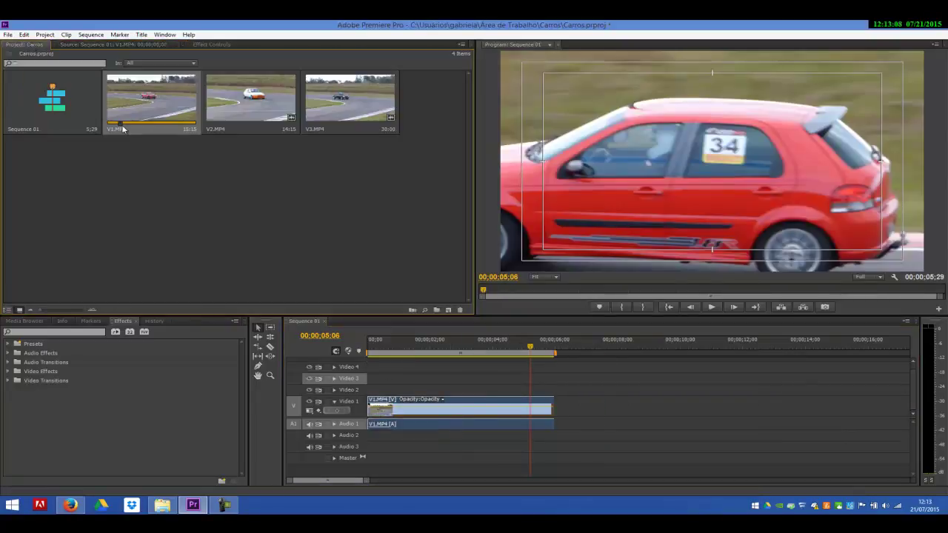
{"action": "left_click_drag", "start_coordinate": [238, 96], "coordinate": [376, 392]}
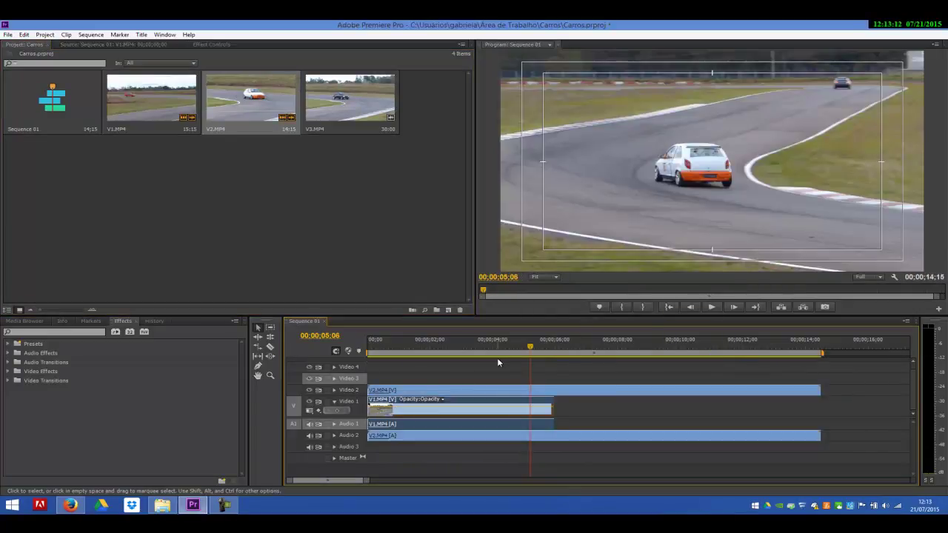
Open the V2.MP4 timeline clip in the Source monitor and mark its Out point at 00;00;04;26
{"action": "left_click", "coordinate": [501, 397]}
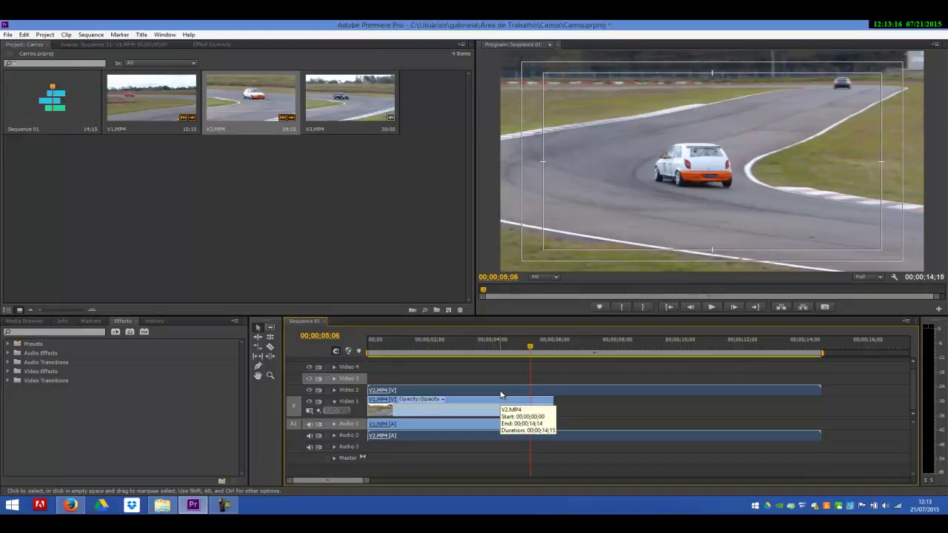
{"action": "double_click", "coordinate": [501, 393]}
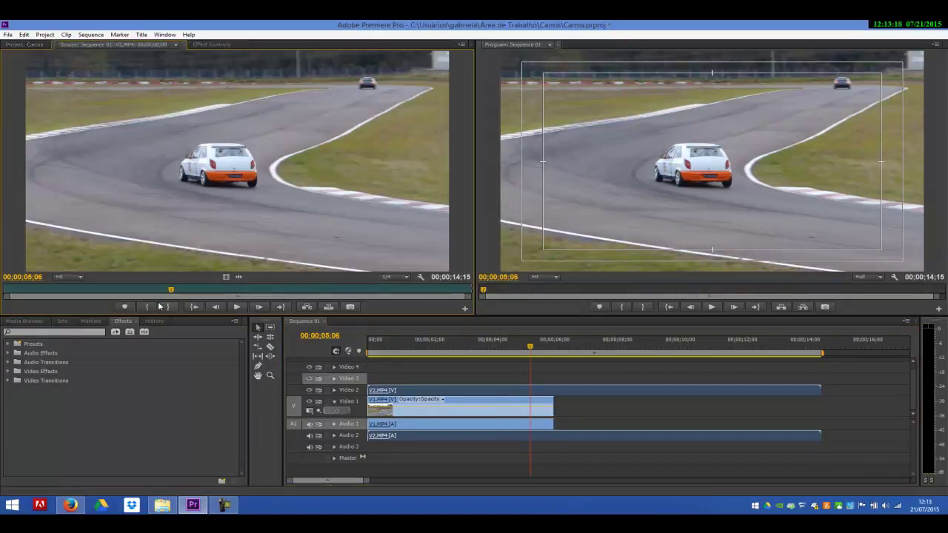
{"action": "left_click", "coordinate": [193, 306]}
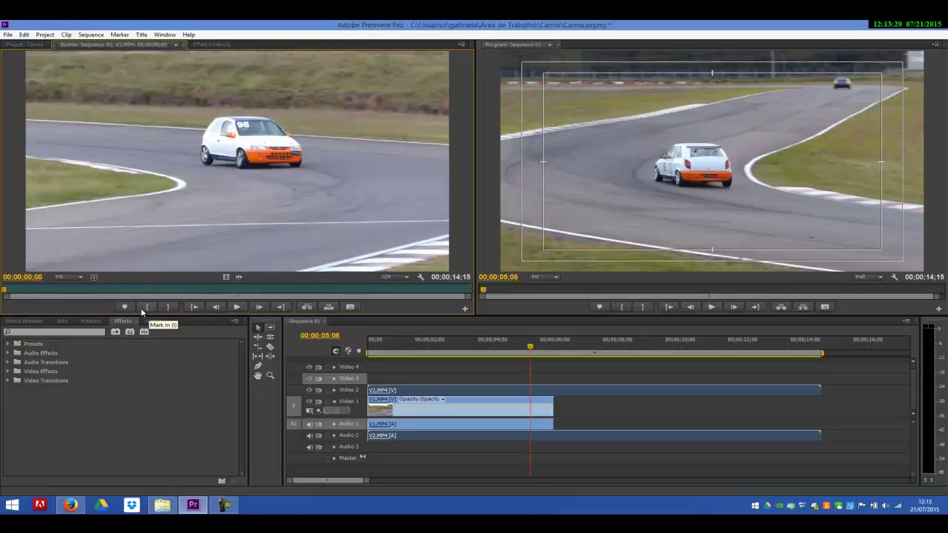
{"action": "left_click", "coordinate": [238, 308]}
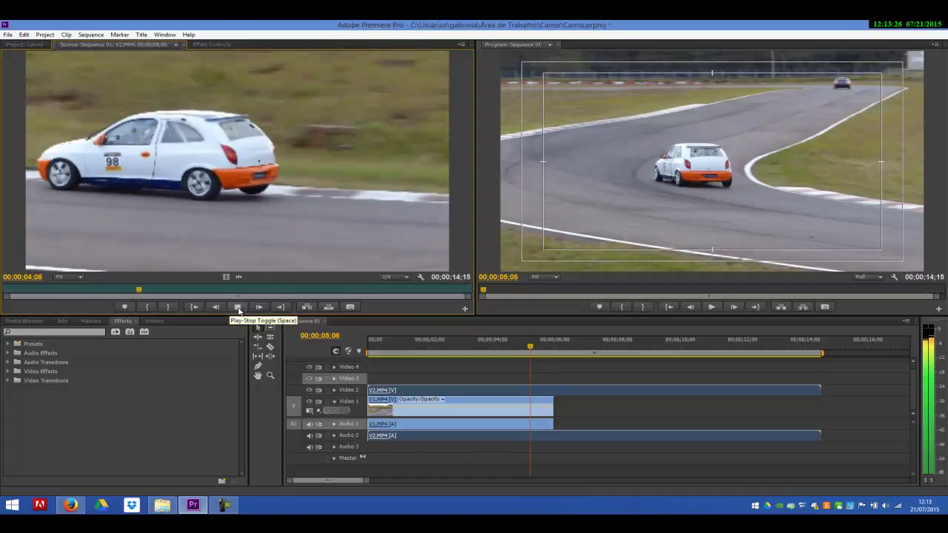
{"action": "left_click", "coordinate": [238, 308]}
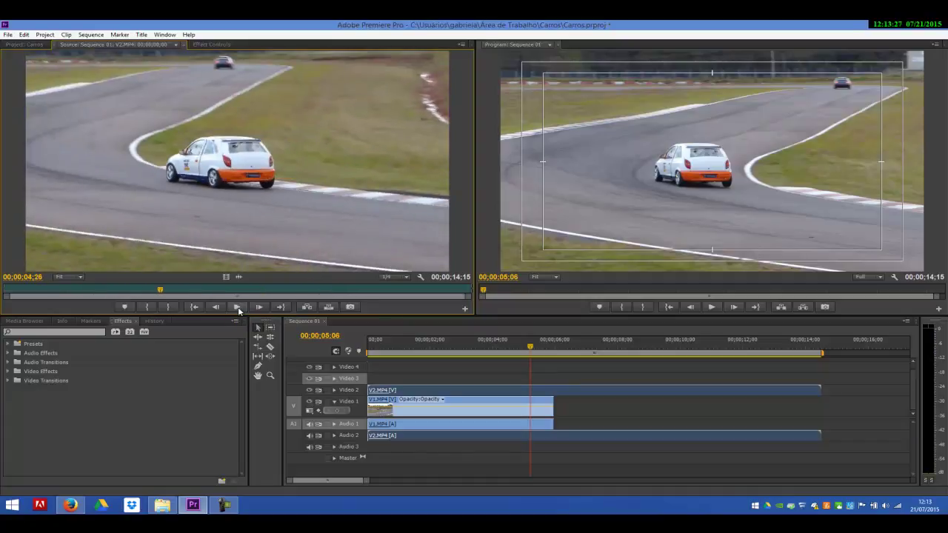
{"action": "left_click", "coordinate": [169, 308]}
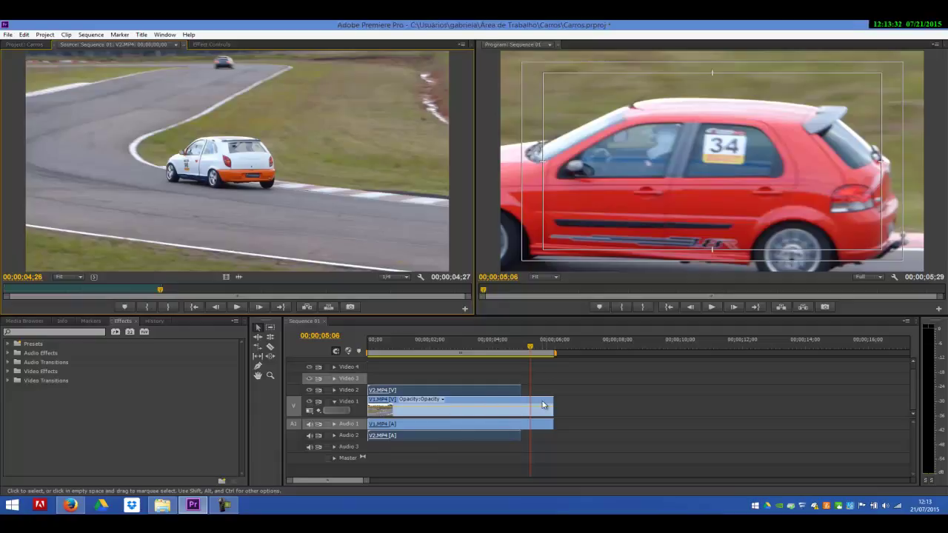
Trim the end of V1.MP4 to match the end of V2.MP4 and return the playhead to 00;00;00;00
{"action": "left_click_drag", "start_coordinate": [551, 400], "coordinate": [521, 387]}
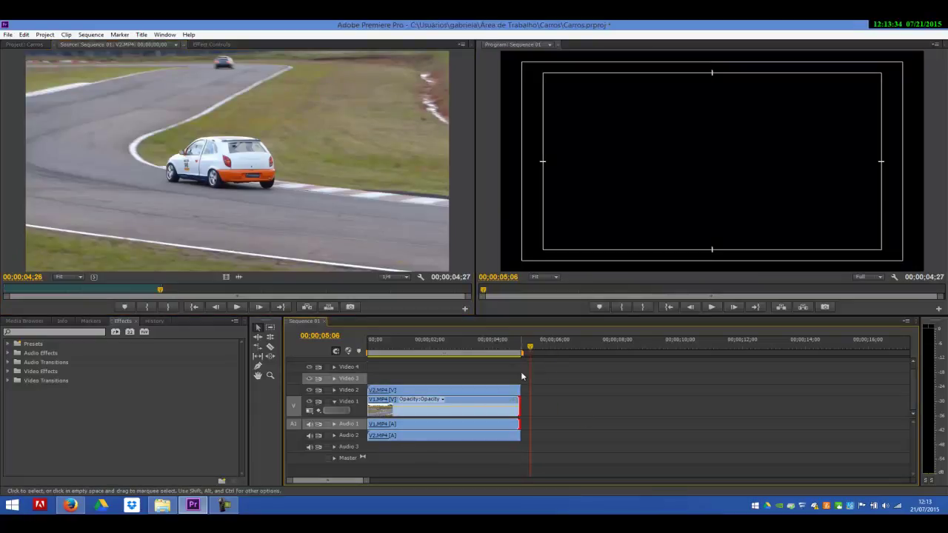
{"action": "left_click_drag", "start_coordinate": [529, 349], "coordinate": [517, 349]}
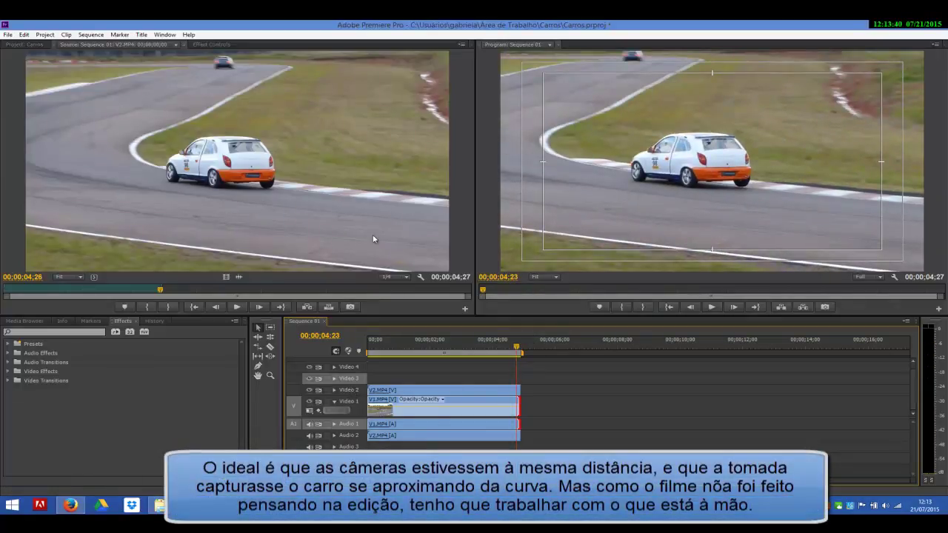
{"action": "left_click_drag", "start_coordinate": [511, 347], "coordinate": [363, 349]}
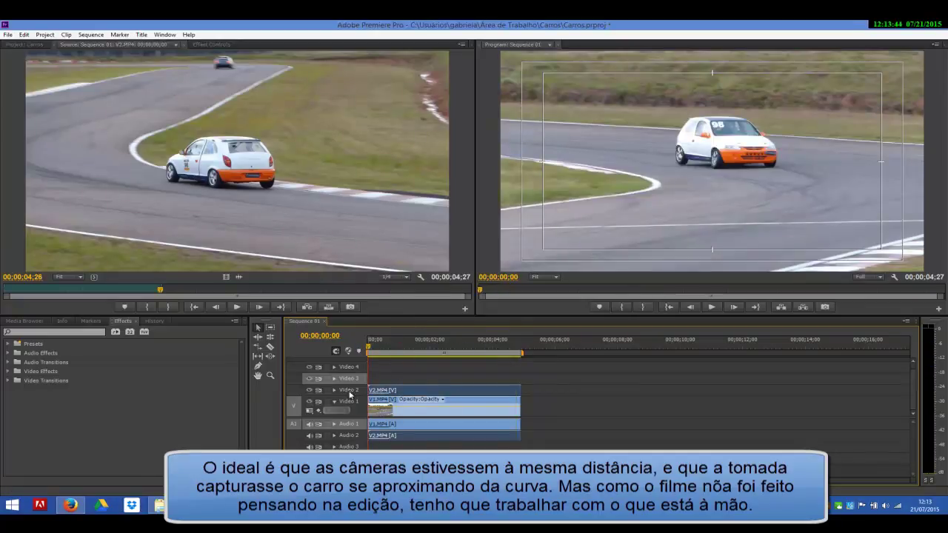
Hide the Video 2 track and set the horizontal Motion position of V1.MP4 to 211
{"action": "left_click", "coordinate": [309, 390]}
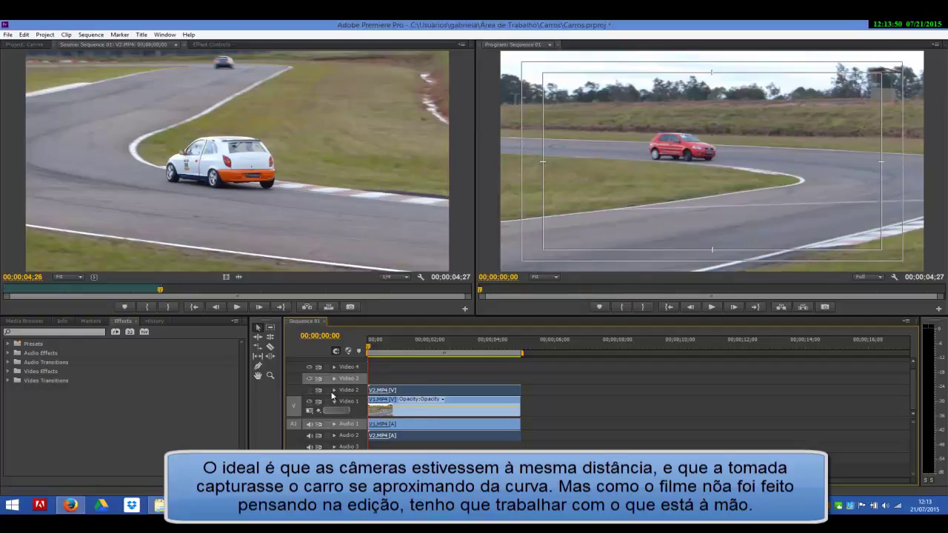
{"action": "left_click", "coordinate": [385, 391]}
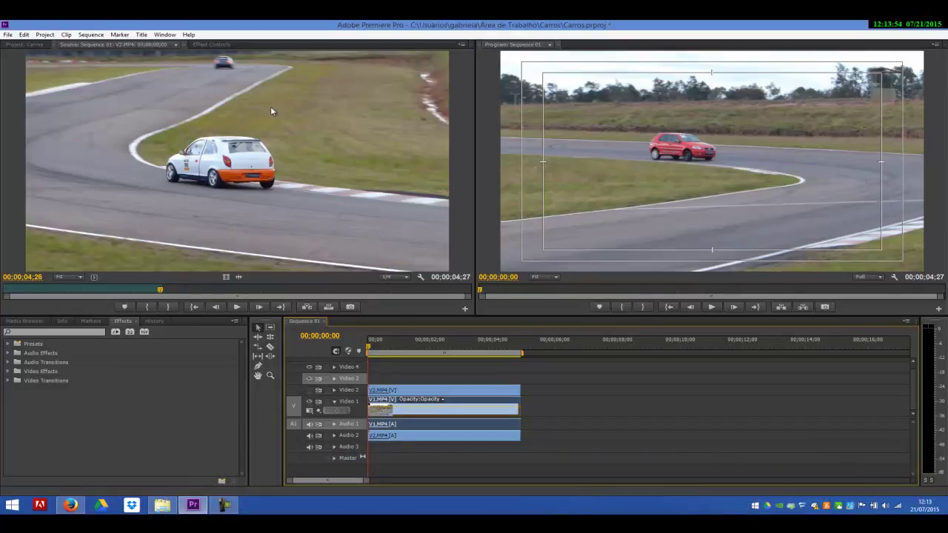
{"action": "left_click", "coordinate": [210, 45]}
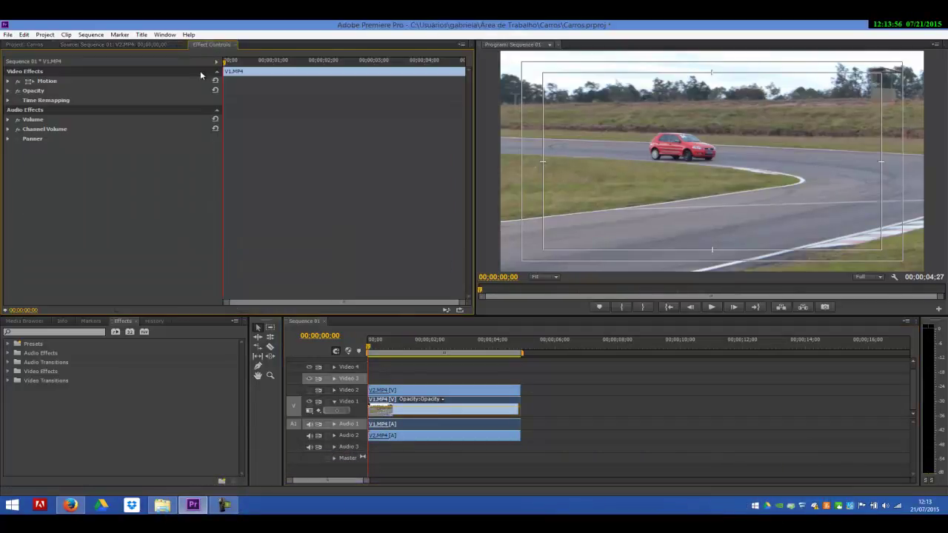
{"action": "left_click", "coordinate": [8, 81]}
{"action": "left_click_drag", "start_coordinate": [119, 90], "coordinate": [16, 81]}
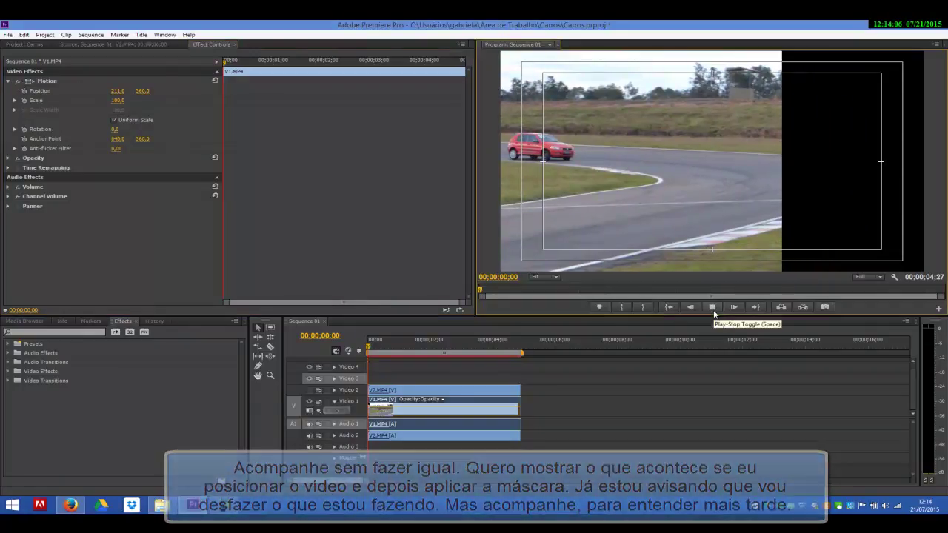
Play the sequence to 00;00;04;04 to check the shifted V1.MP4, and show the Video 2 track again
{"action": "left_click", "coordinate": [711, 308]}
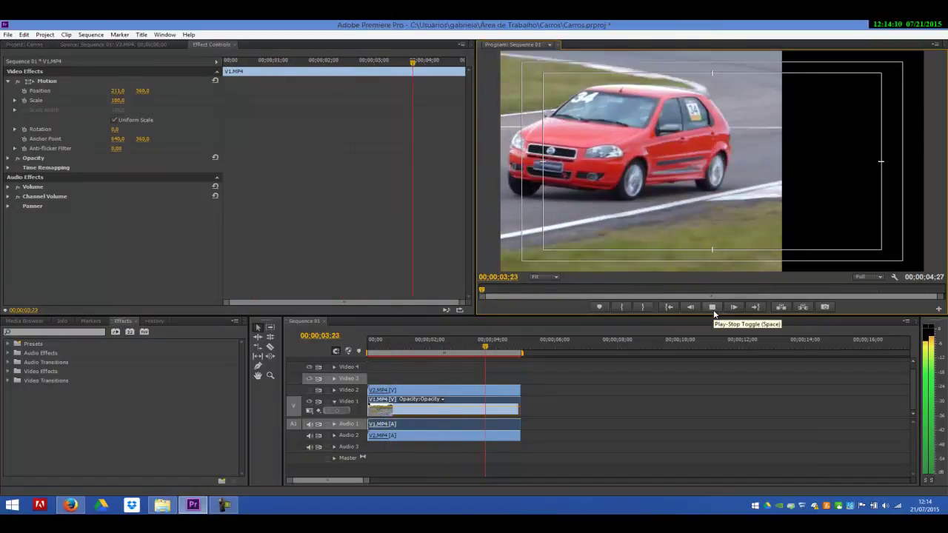
{"action": "left_click", "coordinate": [712, 307]}
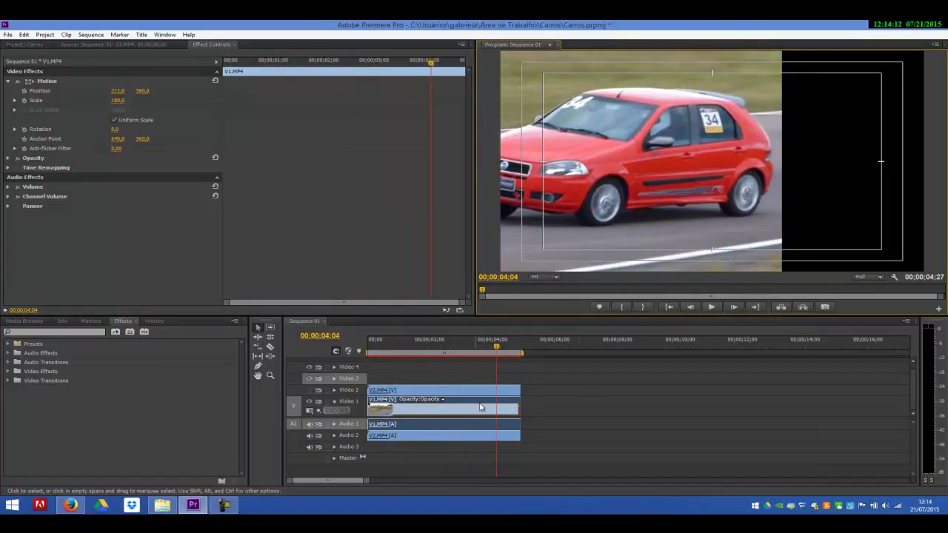
{"action": "left_click", "coordinate": [311, 391]}
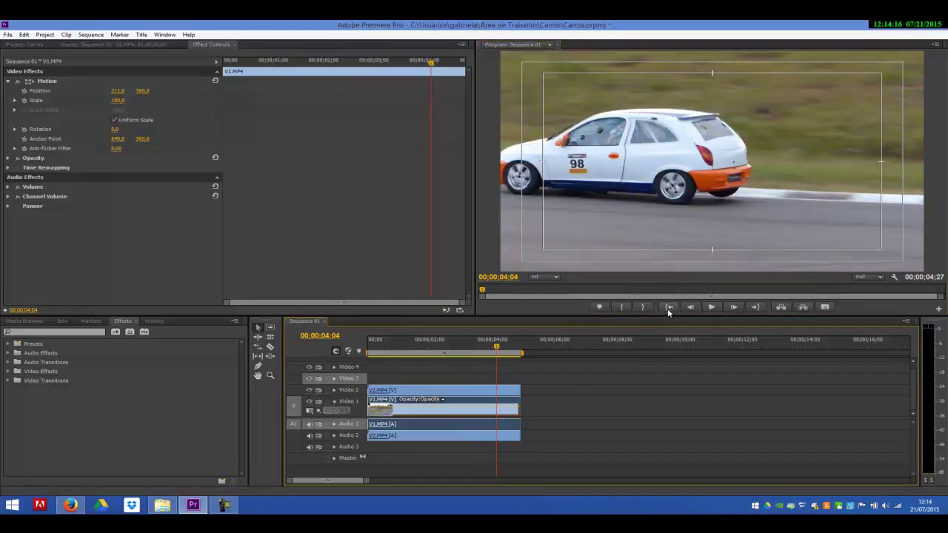
Mark the sequence's In/Out range from its start to the end of both clips, and return the playhead to the start
{"action": "left_click", "coordinate": [690, 306]}
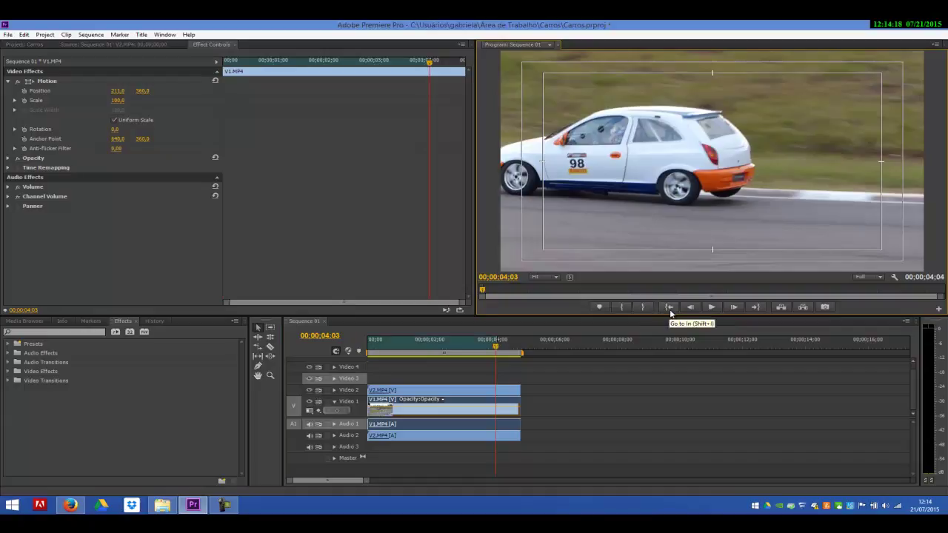
{"action": "left_click", "coordinate": [670, 312]}
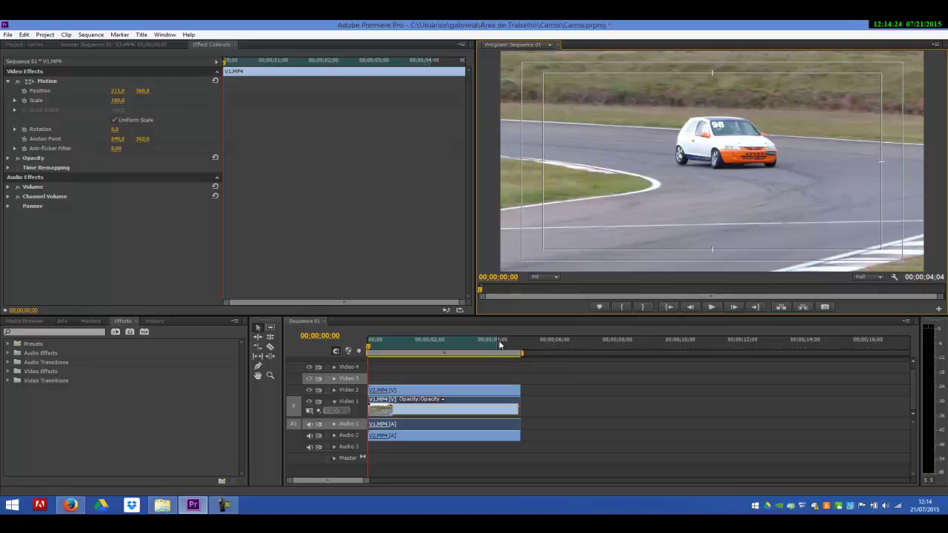
{"action": "left_click", "coordinate": [521, 341]}
{"action": "key", "text": "Home"}
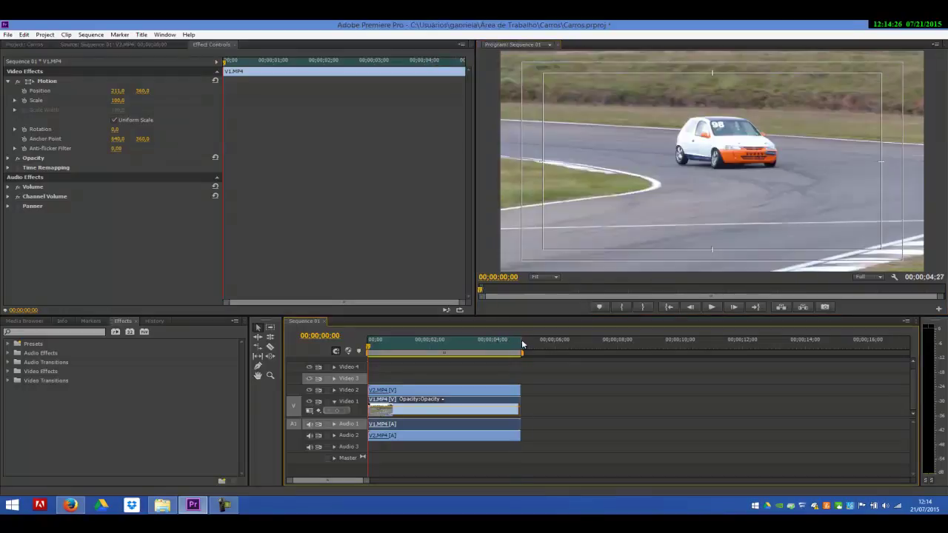
{"action": "left_click", "coordinate": [671, 307]}
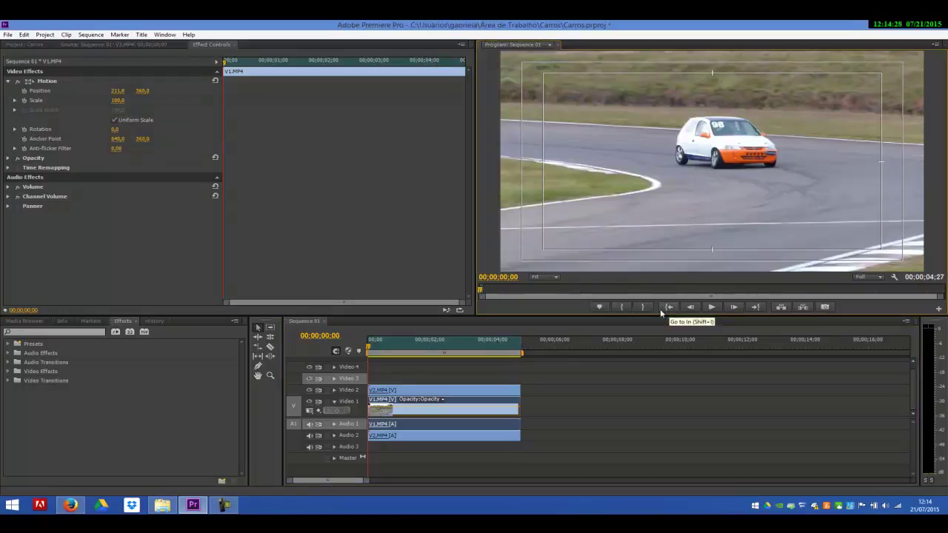
Set the horizontal Motion position of V1.MP4 to 290 and of V2.MP4 to 790, and play the sequence
{"action": "left_click", "coordinate": [112, 92]}
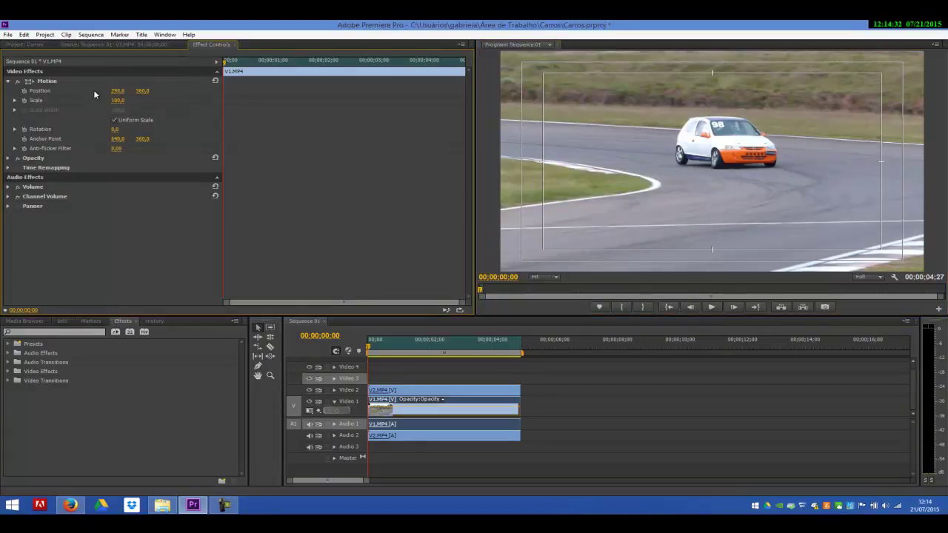
{"action": "left_click", "coordinate": [422, 391]}
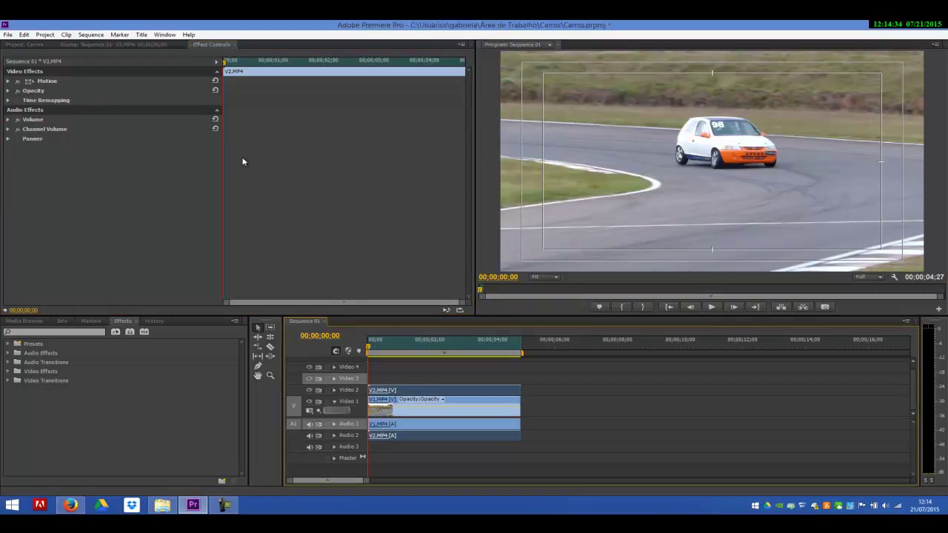
{"action": "left_click", "coordinate": [8, 81]}
{"action": "left_click_drag", "start_coordinate": [116, 90], "coordinate": [186, 89]}
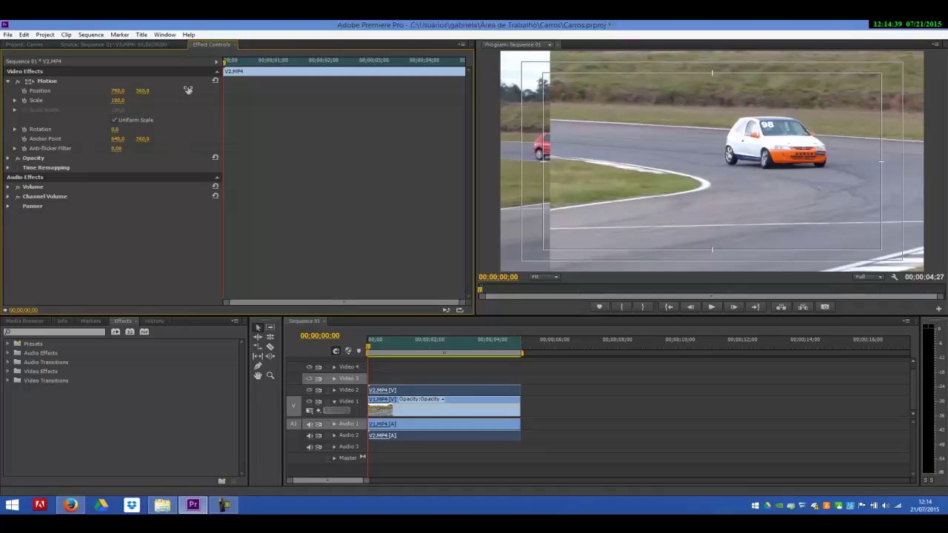
{"action": "left_click", "coordinate": [709, 306]}
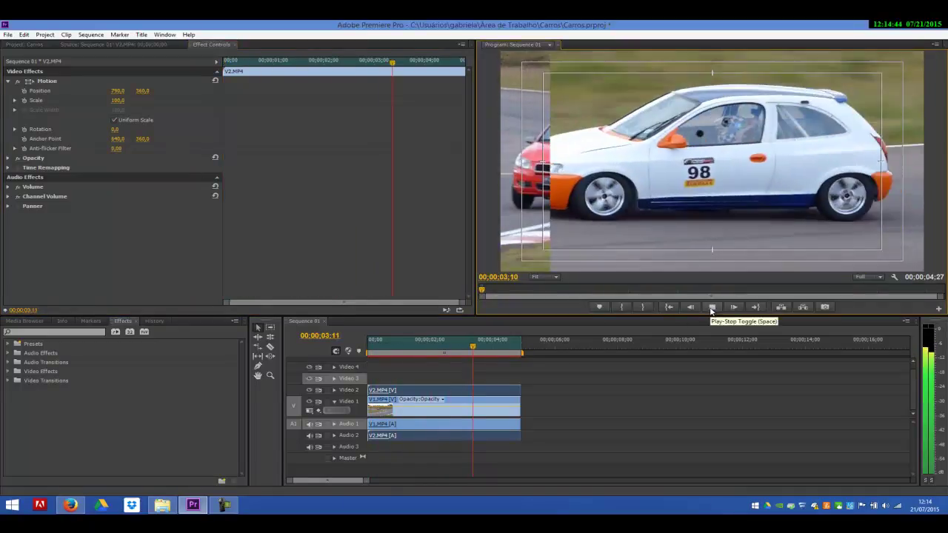
Stop the sequence playback and save the project
{"action": "left_click", "coordinate": [711, 308]}
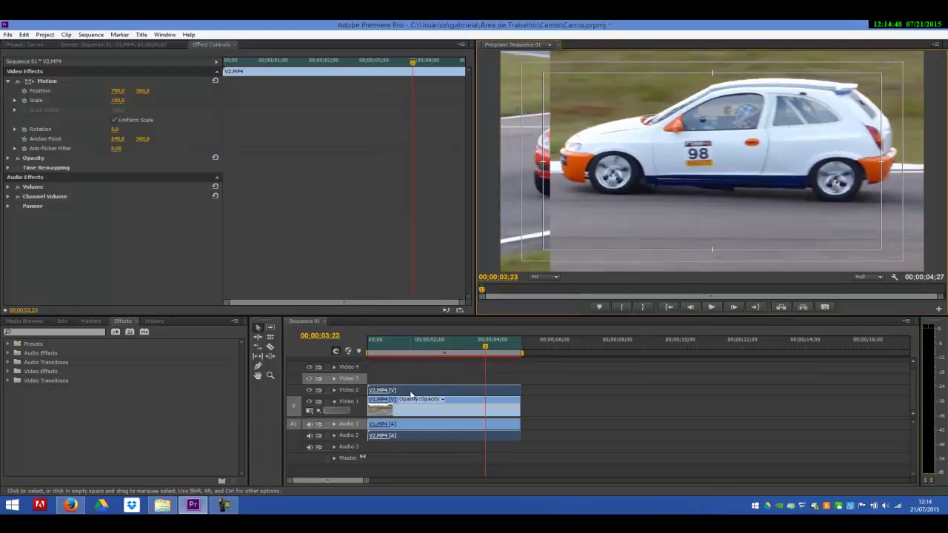
{"action": "left_click", "coordinate": [23, 45]}
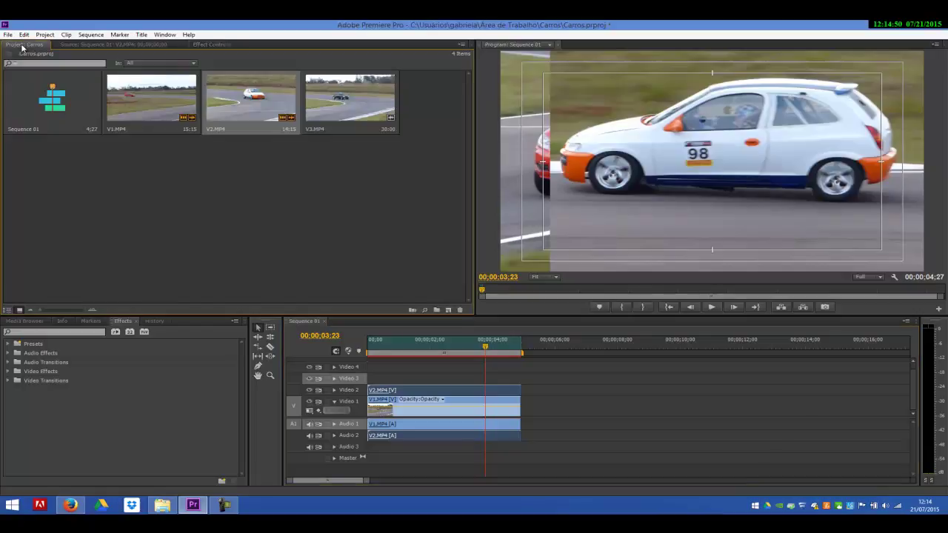
{"action": "left_click", "coordinate": [92, 197]}
{"action": "left_click", "coordinate": [7, 34]}
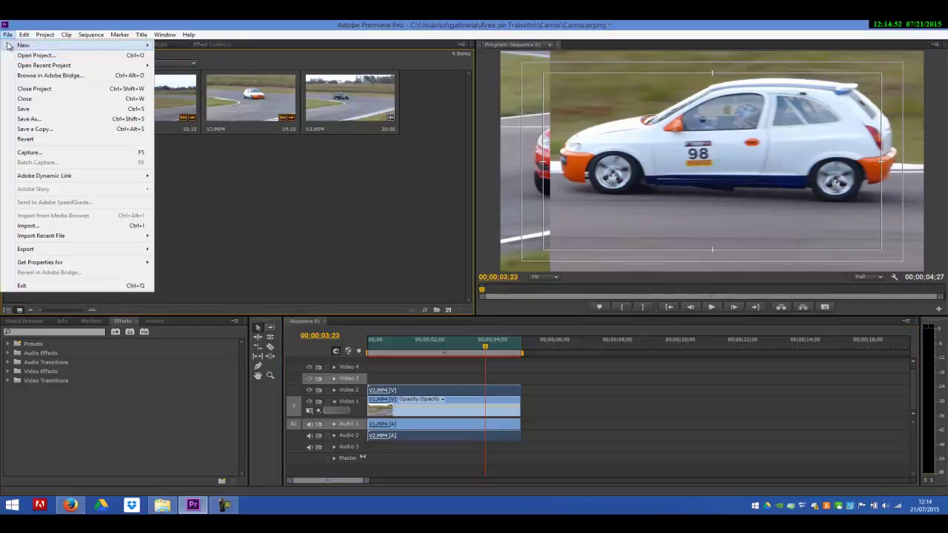
{"action": "left_click", "coordinate": [22, 109]}
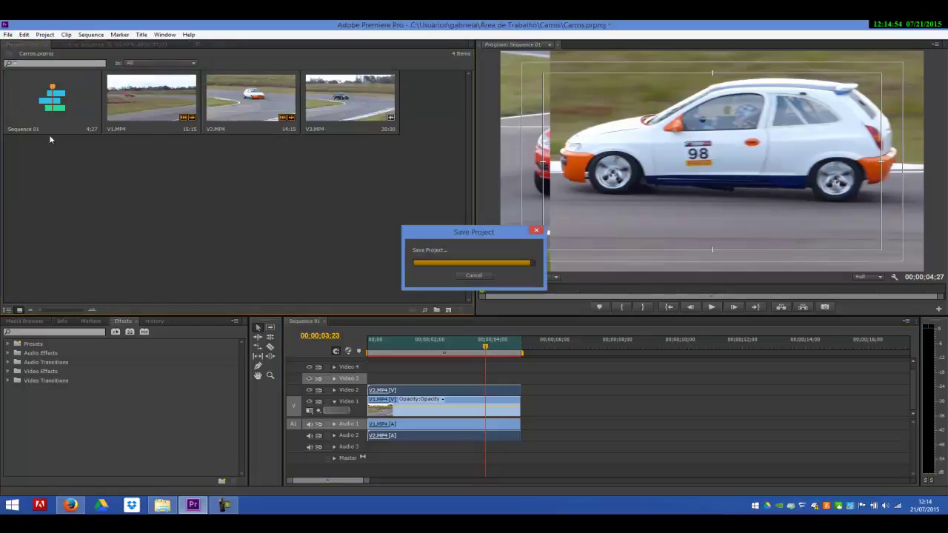
Create a new 1280 × 720 title named Máscara with square pixels
{"action": "right_click", "coordinate": [100, 199]}
{"action": "mouse_move", "coordinate": [121, 228]}
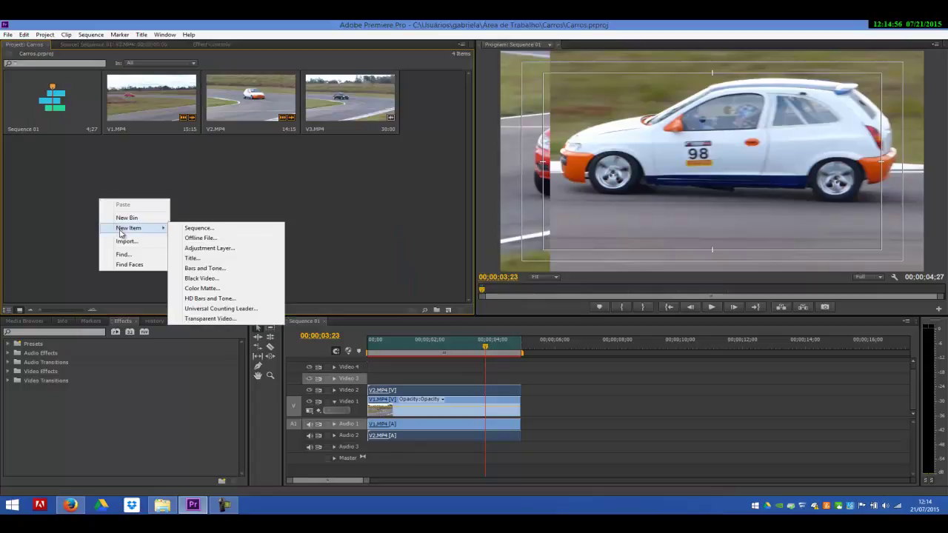
{"action": "left_click", "coordinate": [205, 259]}
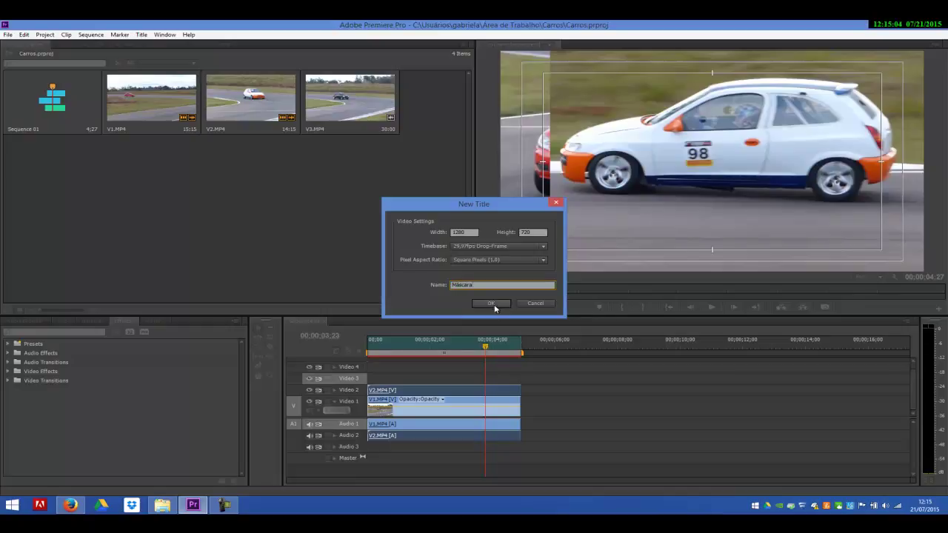
{"action": "left_click", "coordinate": [490, 304]}
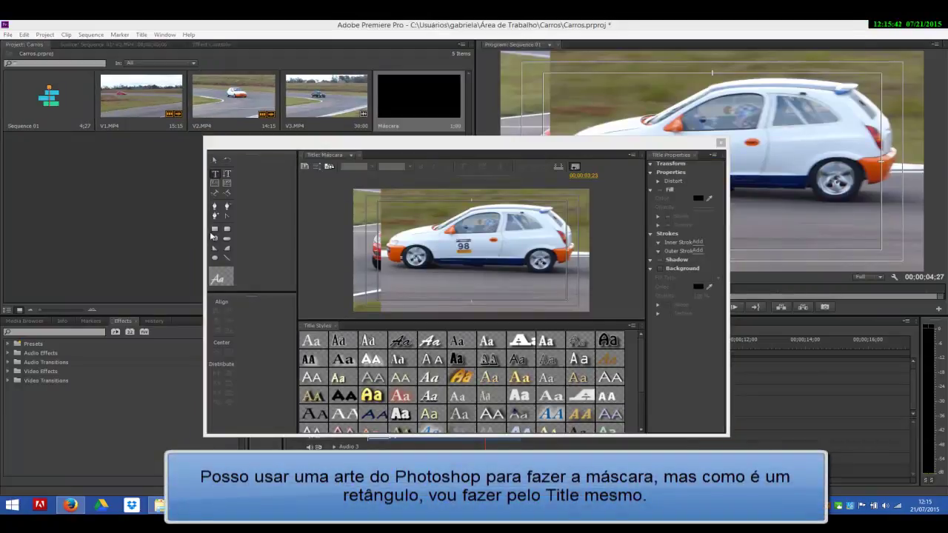
Cover the right half of the Máscara title frame with a light filled rectangle extending slightly past the edges, and close the title
{"action": "left_click", "coordinate": [214, 229]}
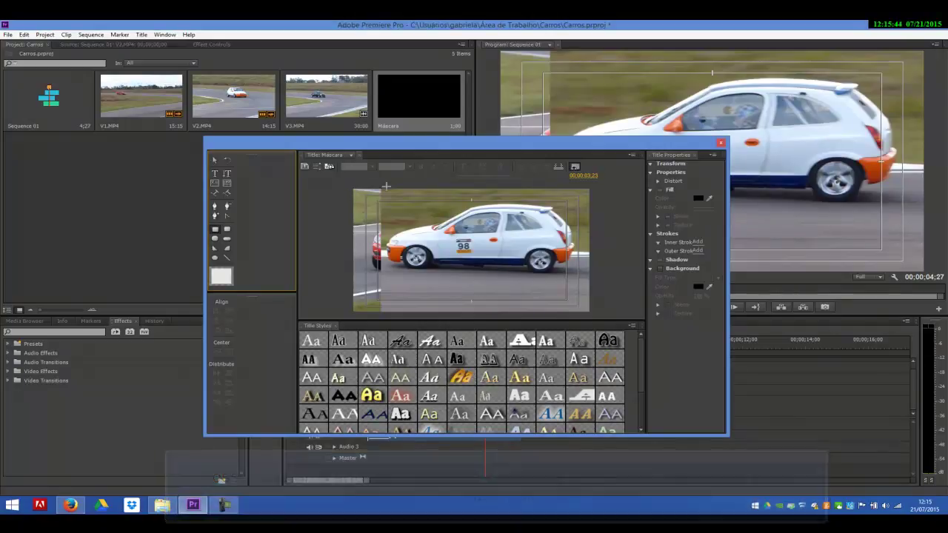
{"action": "left_click_drag", "start_coordinate": [597, 312], "coordinate": [472, 183]}
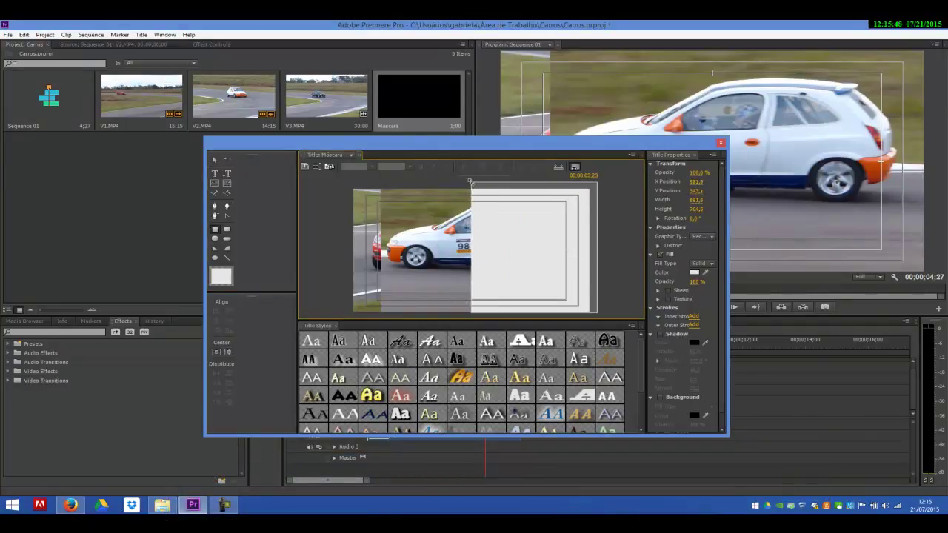
{"action": "left_click", "coordinate": [721, 143]}
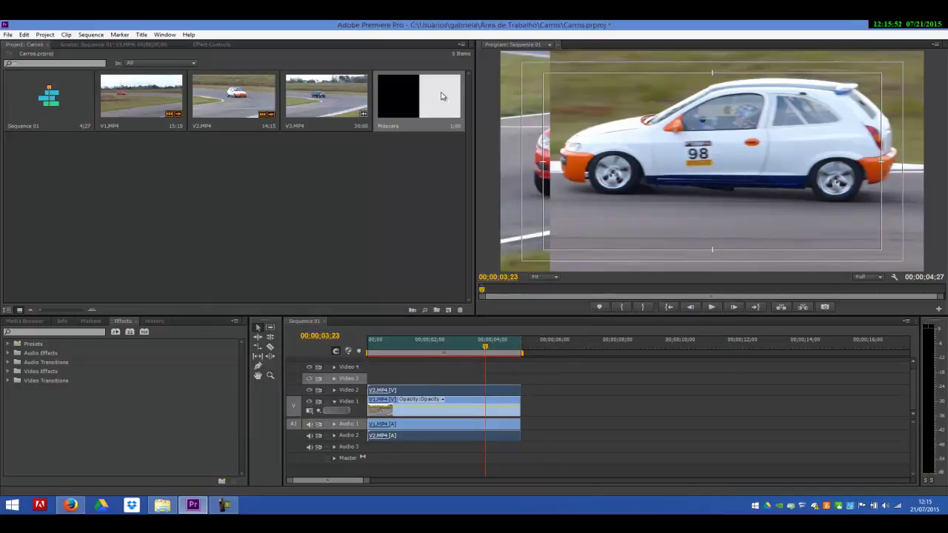
Place Máscara on Video 3 across the clips' full length and apply Track Matte Key to V2.MP4 with Video 3 as its matte
{"action": "left_click_drag", "start_coordinate": [441, 96], "coordinate": [519, 380]}
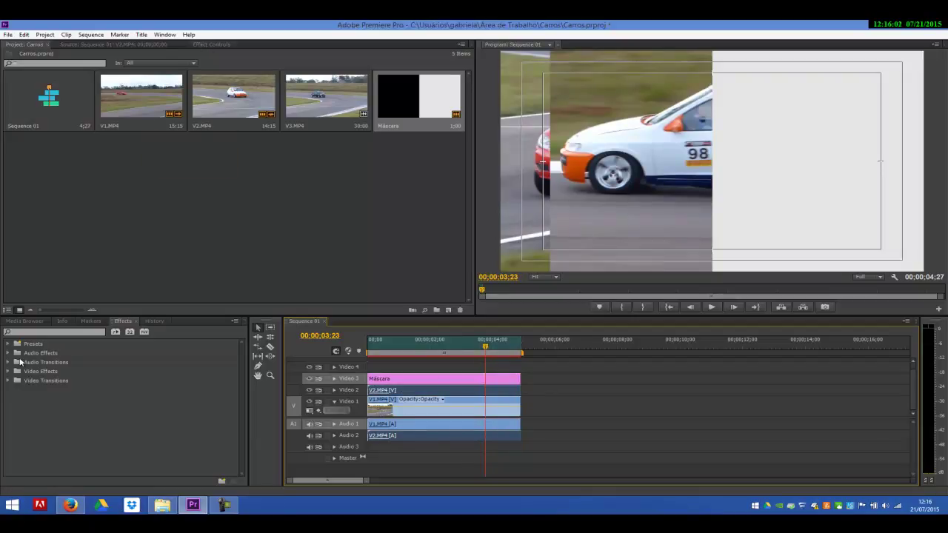
{"action": "left_click", "coordinate": [34, 330]}
{"action": "type", "text": "mat"}
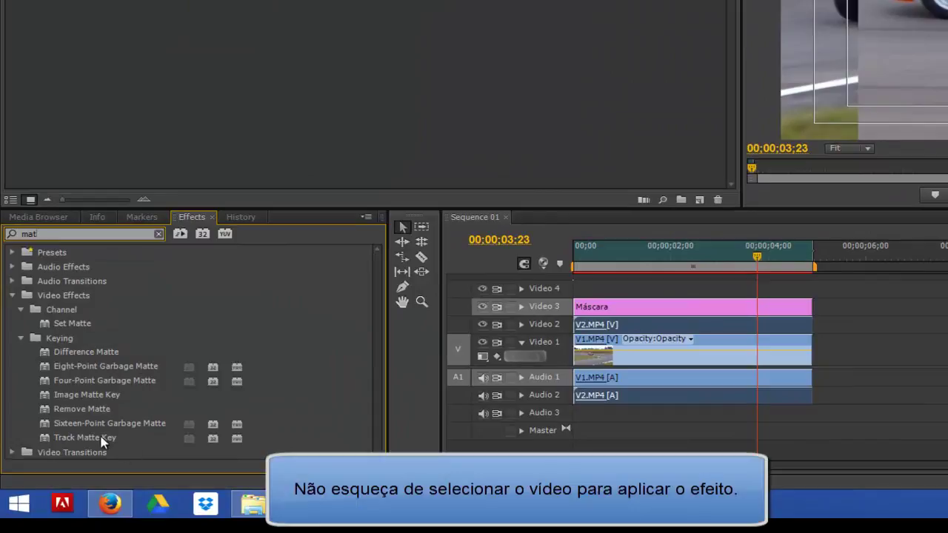
{"action": "left_click_drag", "start_coordinate": [102, 441], "coordinate": [670, 338]}
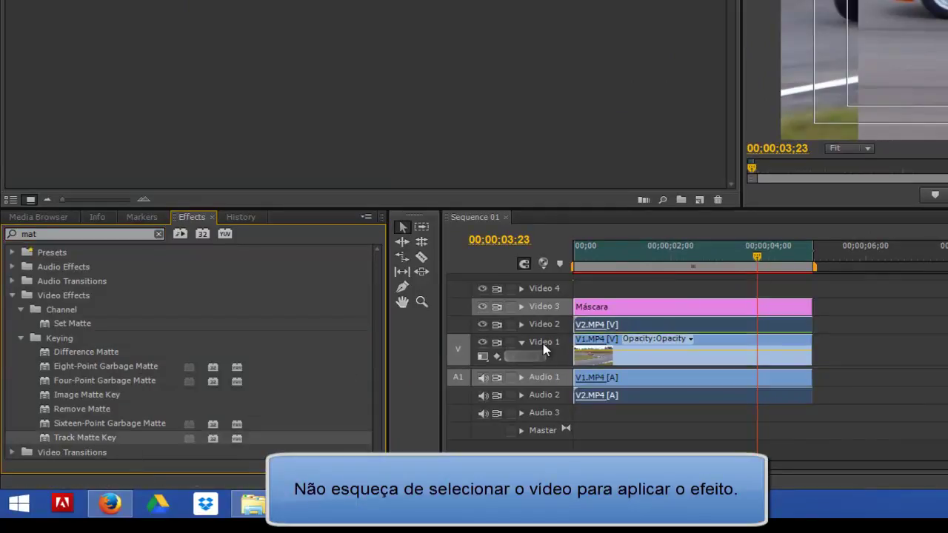
{"action": "left_click", "coordinate": [522, 342]}
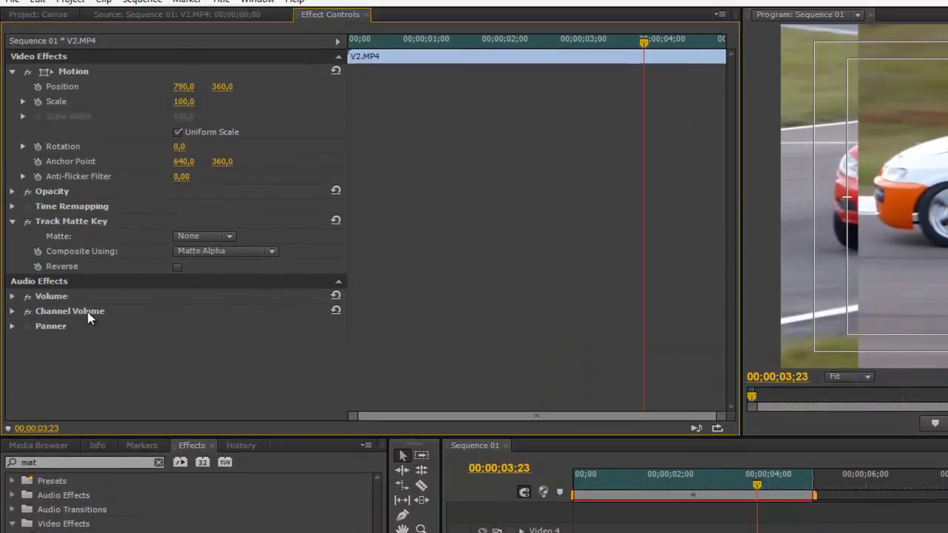
{"action": "left_click", "coordinate": [212, 236]}
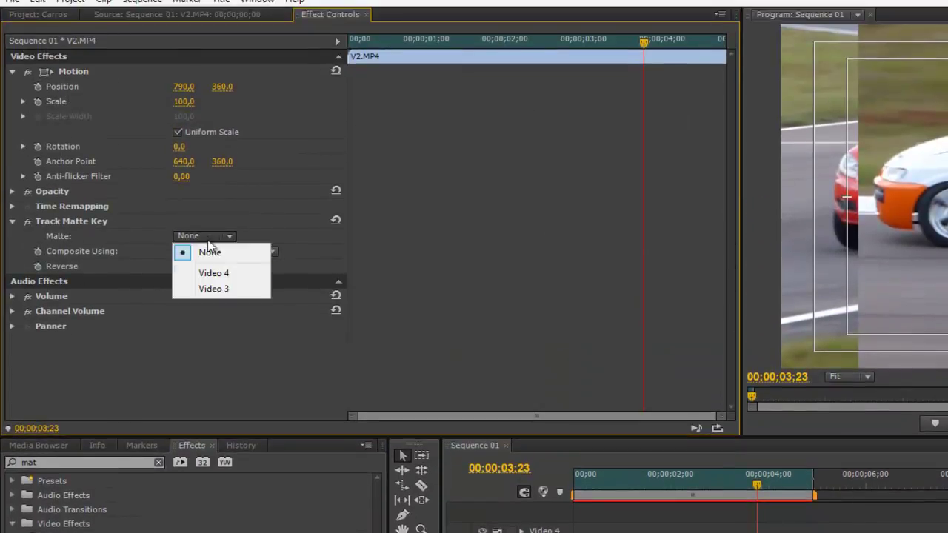
{"action": "left_click", "coordinate": [215, 289]}
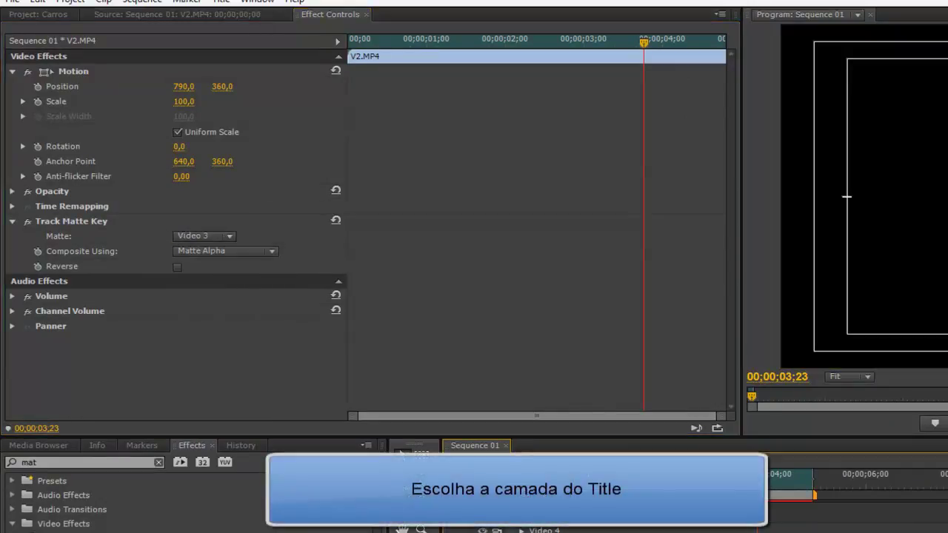
Play the sequence from the start to check the mask on V2.MP4, and reset the clip's Motion settings
{"action": "key", "text": "Home"}
{"action": "left_click", "coordinate": [713, 309]}
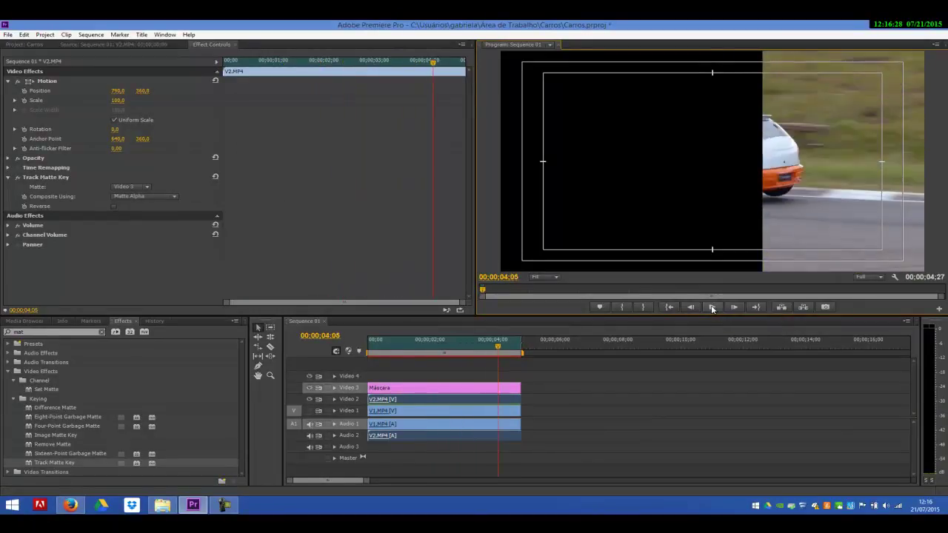
{"action": "left_click", "coordinate": [214, 82]}
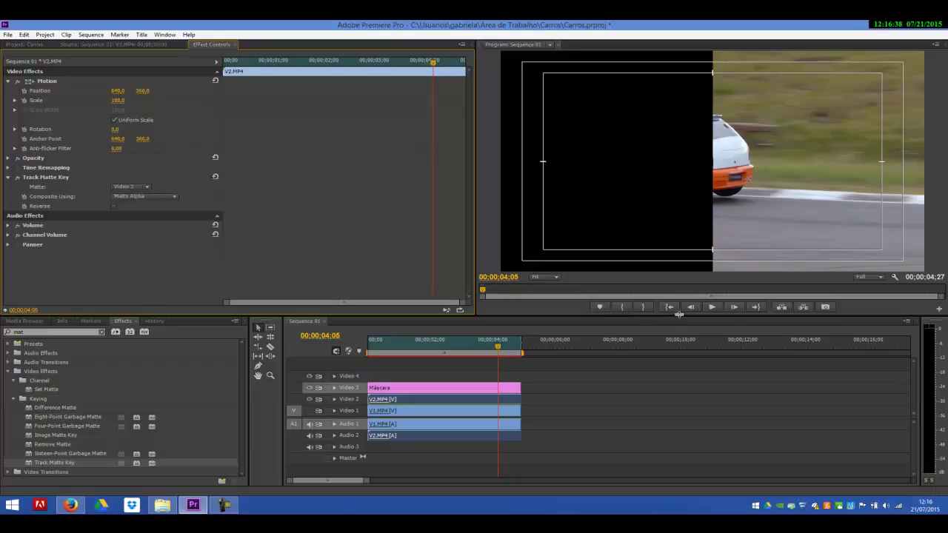
Replay the sequence, stop at 00;00;00;27, and set the horizontal Motion position of V2.MP4 to 774 to test how the mask moves
{"action": "left_click", "coordinate": [712, 308]}
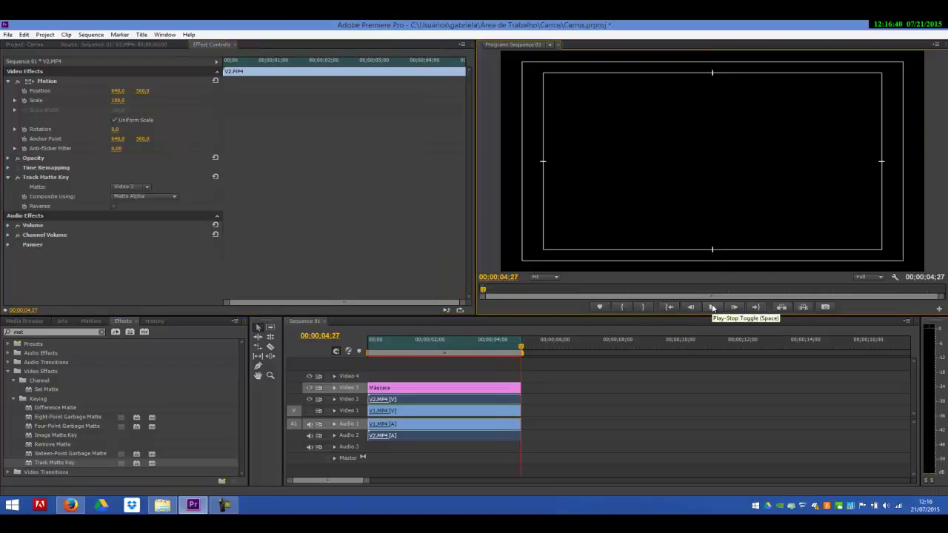
{"action": "left_click", "coordinate": [712, 308]}
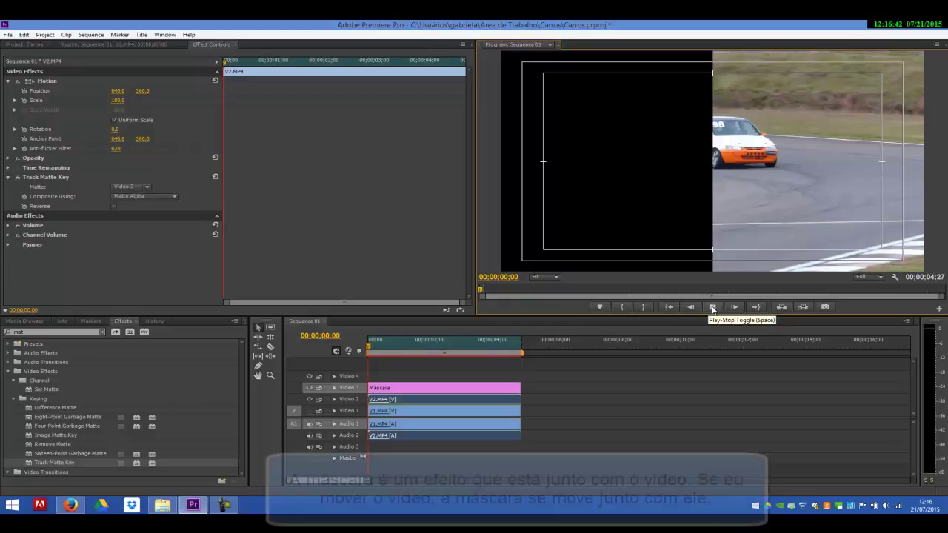
{"action": "left_click", "coordinate": [713, 307]}
{"action": "left_click_drag", "start_coordinate": [117, 90], "coordinate": [189, 105]}
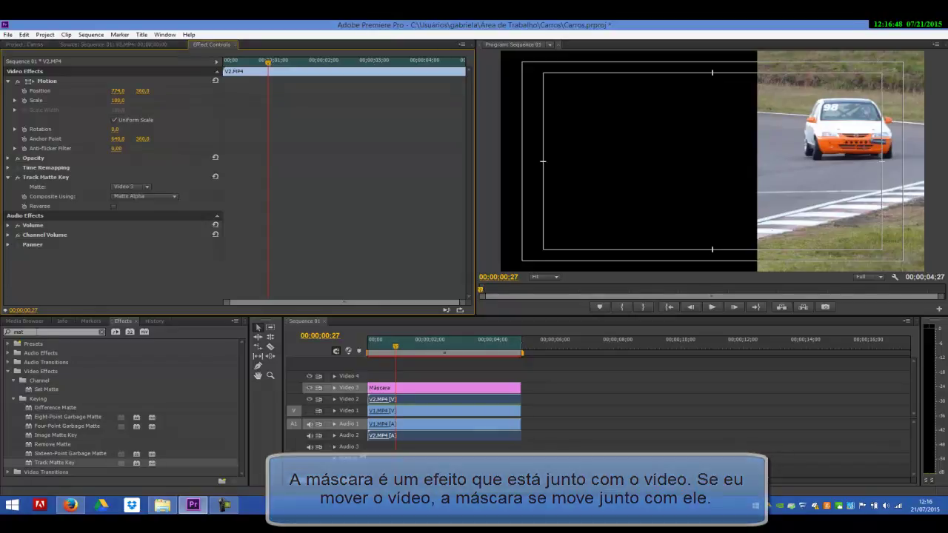
Remove the Track Matte Key effect from V2.MP4 and delete the Máscara clip from Video 3
{"action": "left_click_drag", "start_coordinate": [35, 333], "coordinate": [2, 332]}
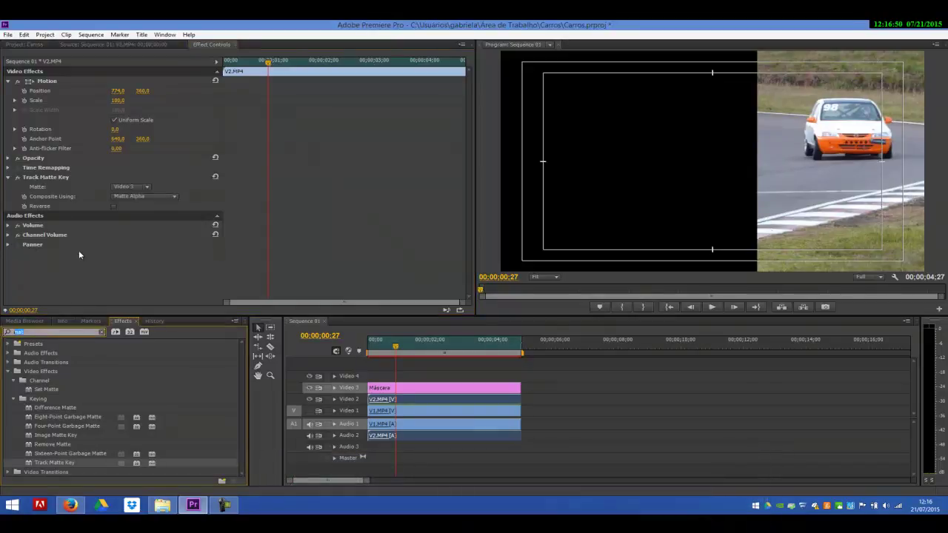
{"action": "left_click", "coordinate": [50, 176]}
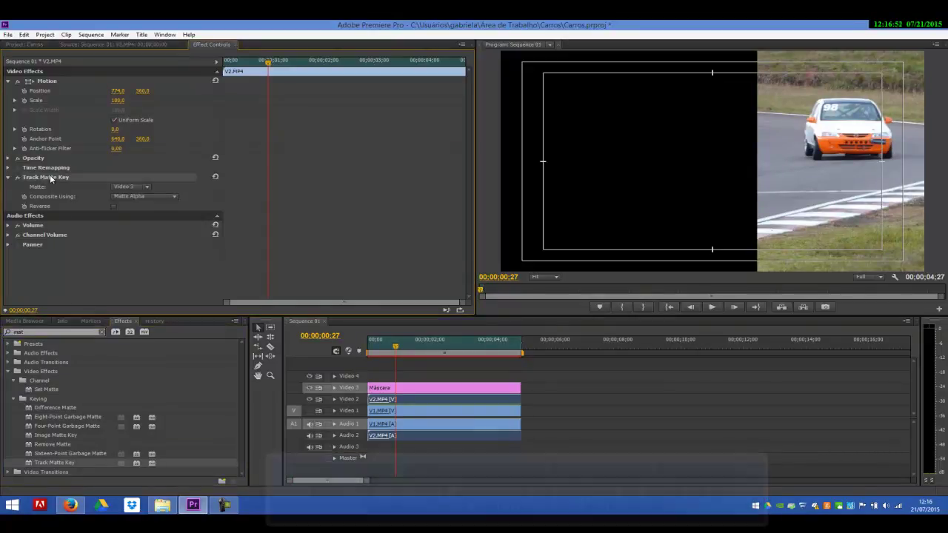
{"action": "key", "text": "ctrl+z"}
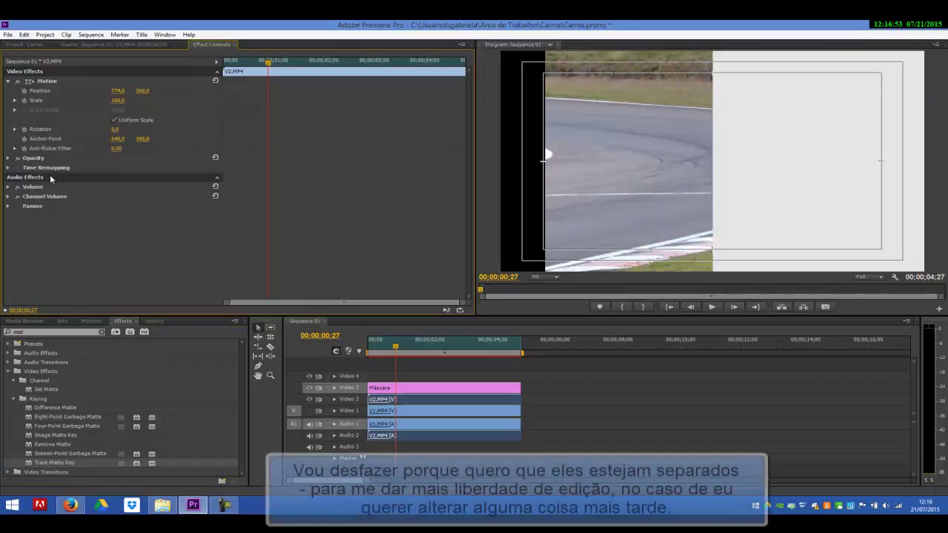
{"action": "left_click", "coordinate": [398, 389]}
{"action": "key", "text": "Delete"}
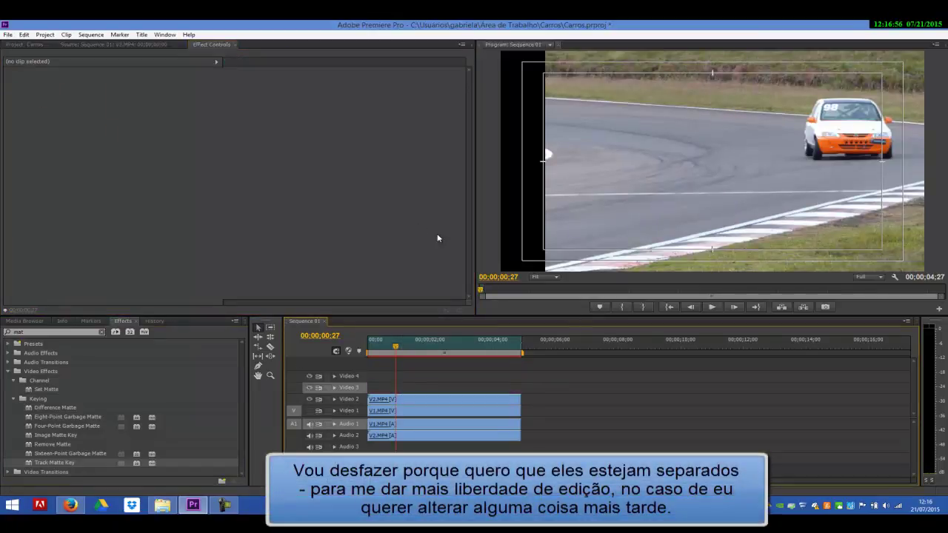
Nest the V2.MP4 clip on Video 2 into its own sequence
{"action": "left_click", "coordinate": [619, 223]}
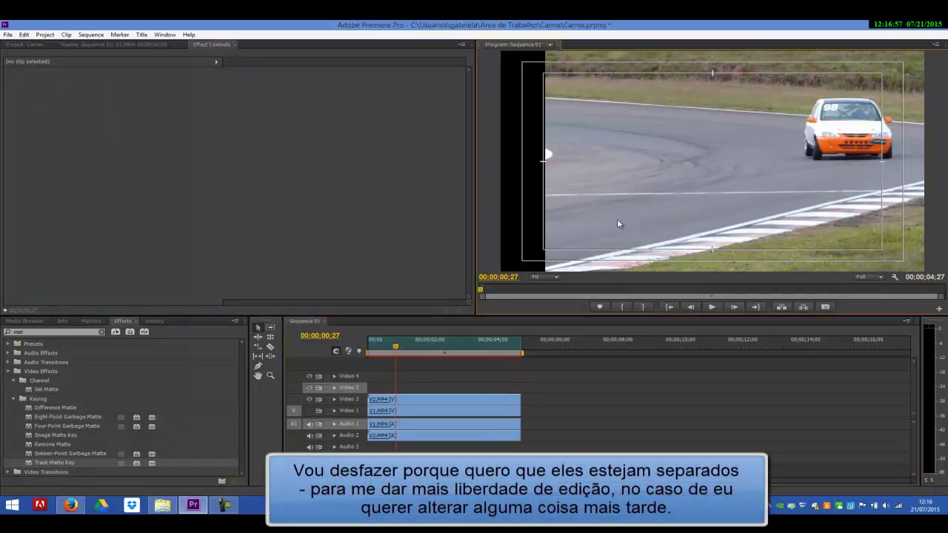
{"action": "left_click", "coordinate": [467, 403]}
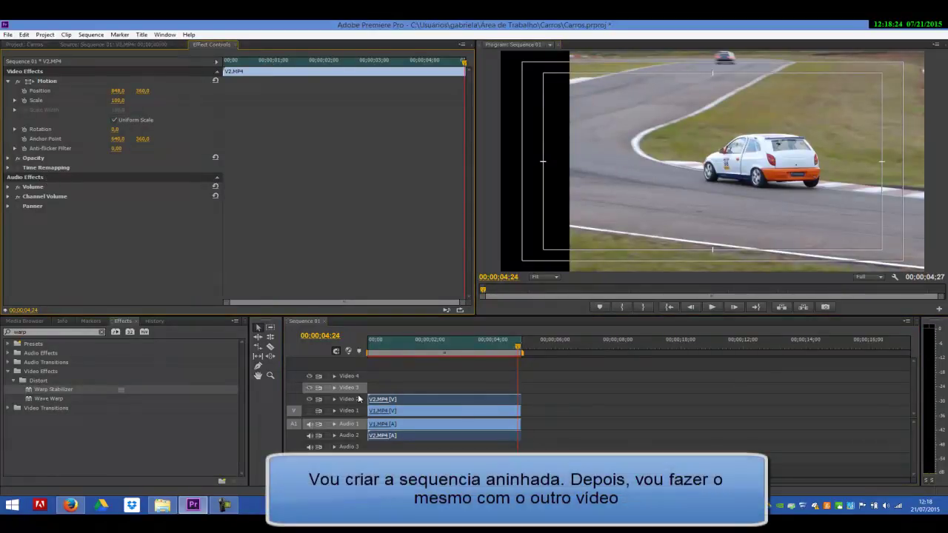
{"action": "left_click", "coordinate": [408, 401]}
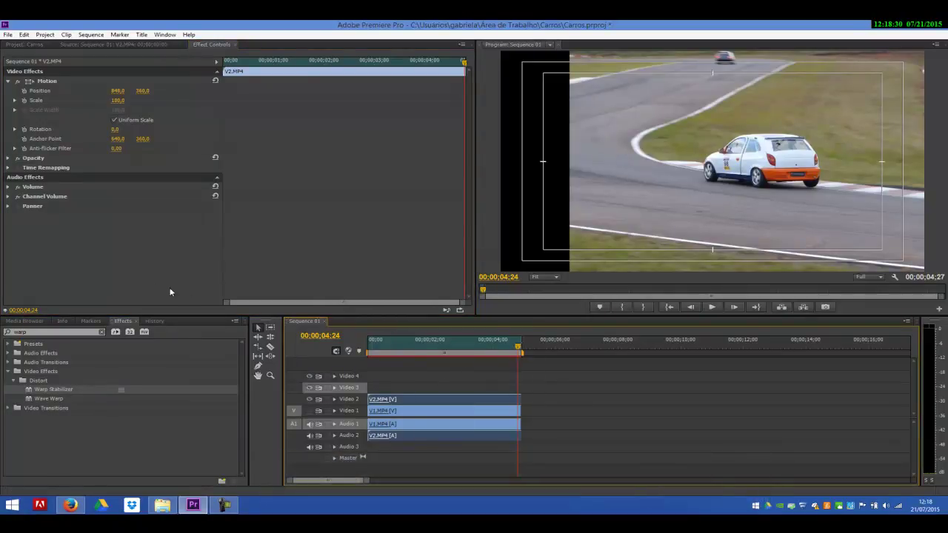
{"action": "right_click", "coordinate": [463, 402]}
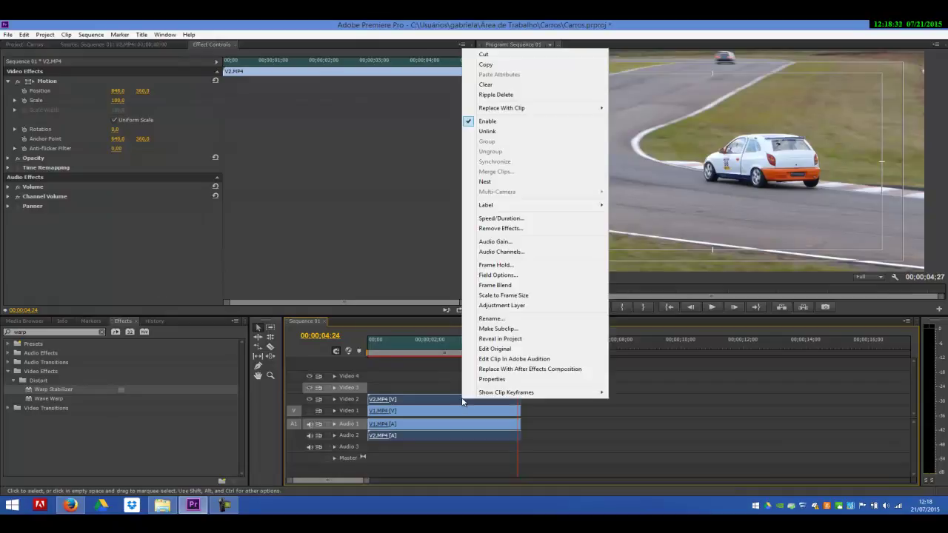
{"action": "left_click", "coordinate": [518, 183]}
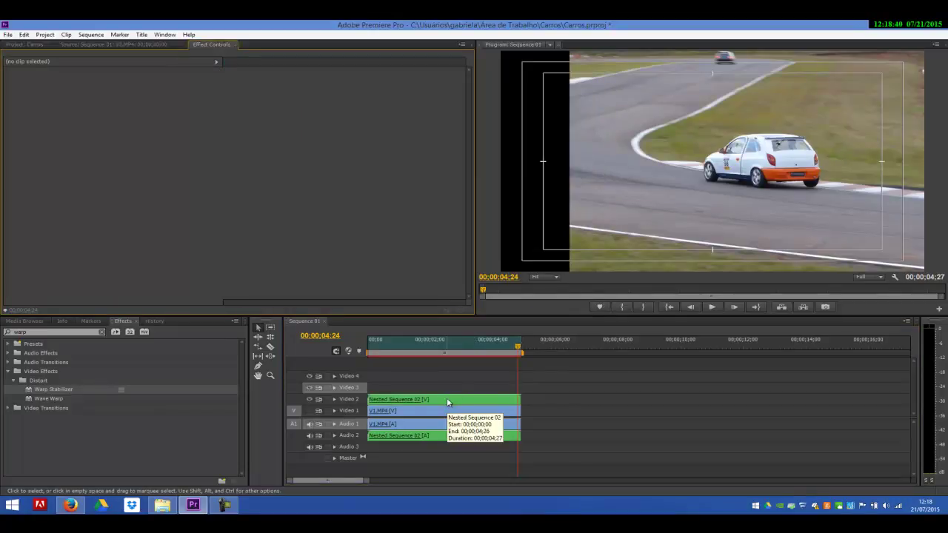
Place the Máscara title on Video 3 across the nested sequence's full length, and select the nested sequence on Video 2
{"action": "left_click", "coordinate": [22, 46]}
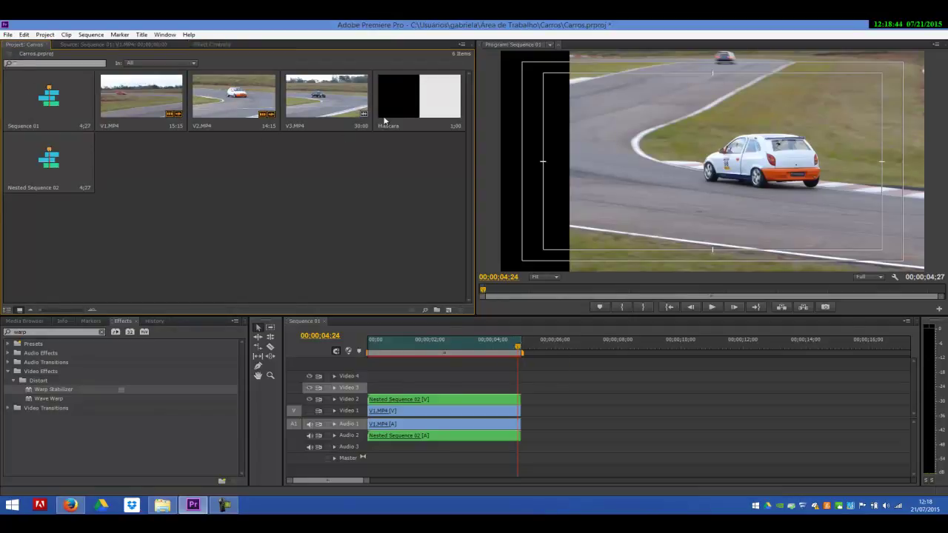
{"action": "left_click_drag", "start_coordinate": [388, 277], "coordinate": [520, 388]}
{"action": "left_click", "coordinate": [480, 404]}
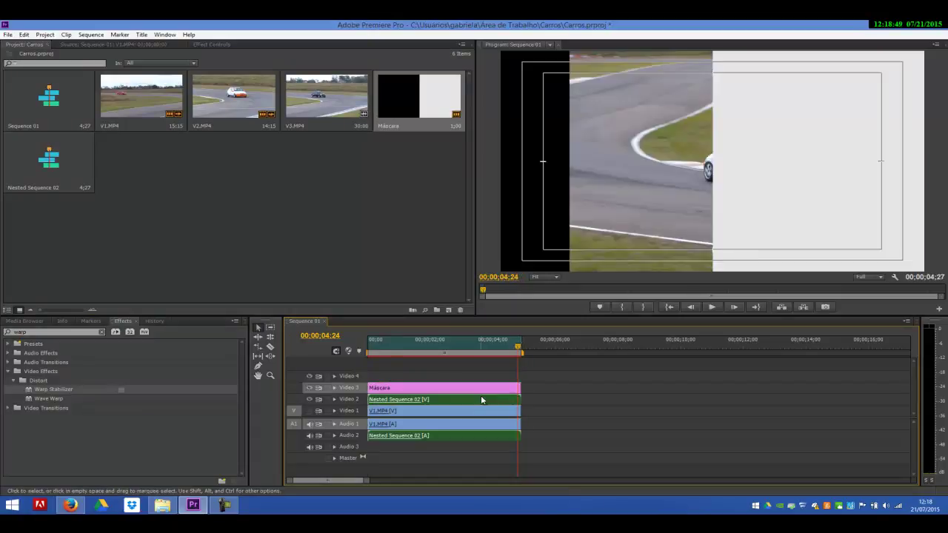
Apply the Track Matte Key effect to the nested sequence on Video 2 and set its matte to Video 3
{"action": "left_click", "coordinate": [59, 331]}
{"action": "type", "text": "matte"}
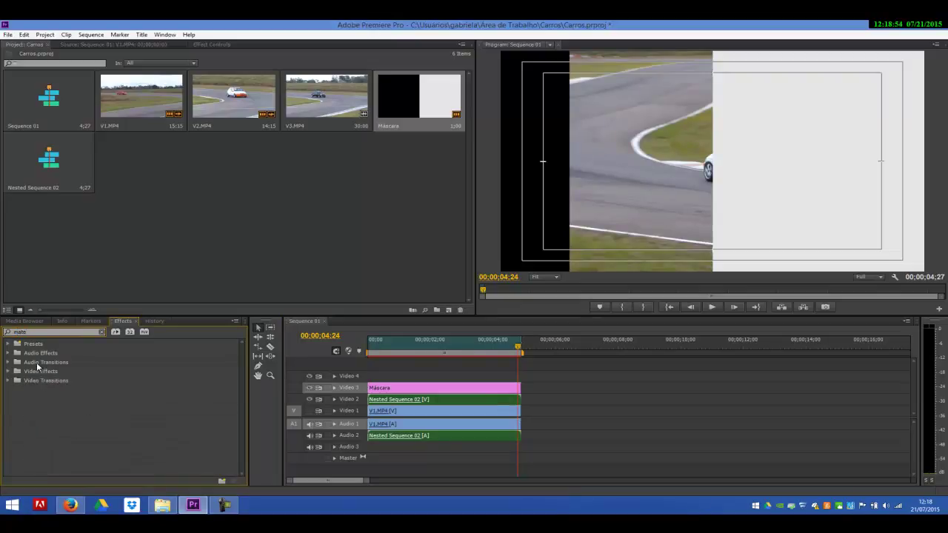
{"action": "key", "text": "BackSpace"}
{"action": "left_click_drag", "start_coordinate": [57, 462], "coordinate": [408, 400]}
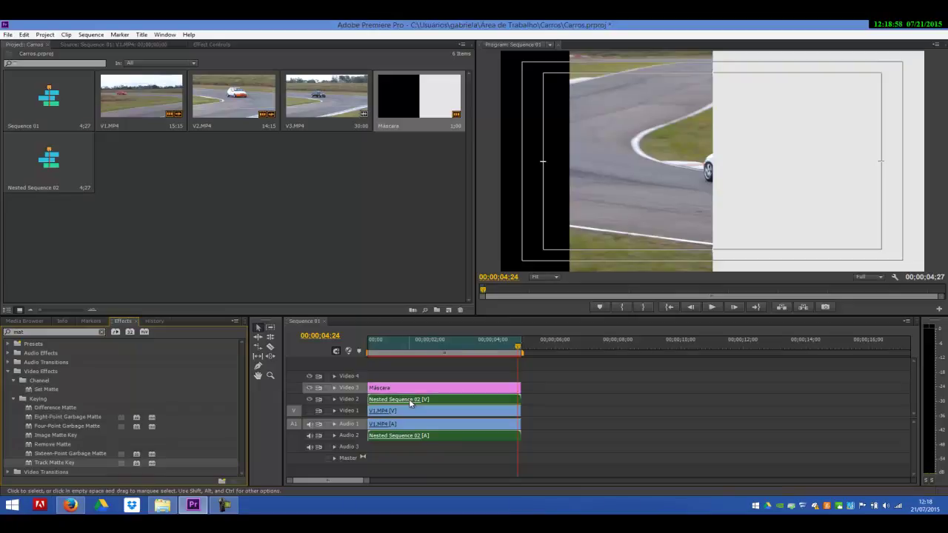
{"action": "left_click", "coordinate": [214, 44]}
{"action": "left_click", "coordinate": [130, 120]}
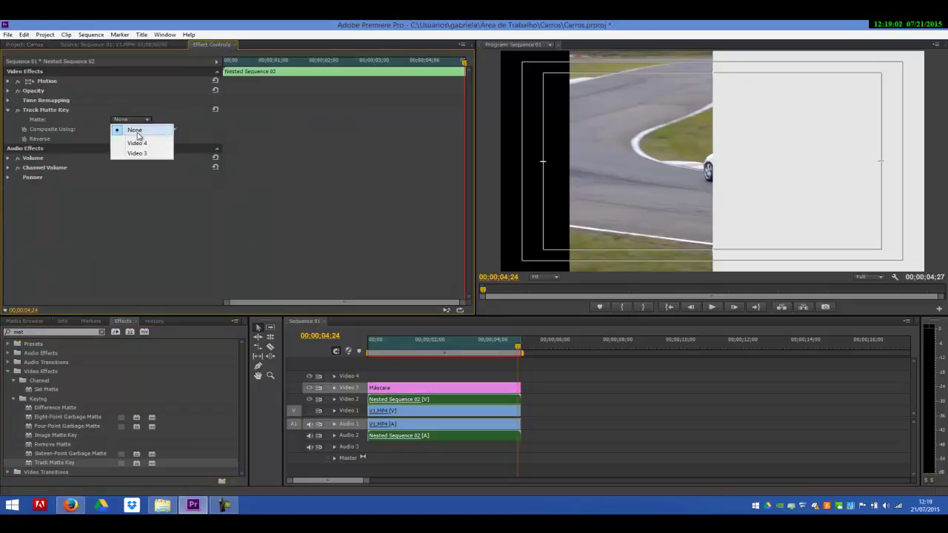
{"action": "left_click", "coordinate": [135, 152]}
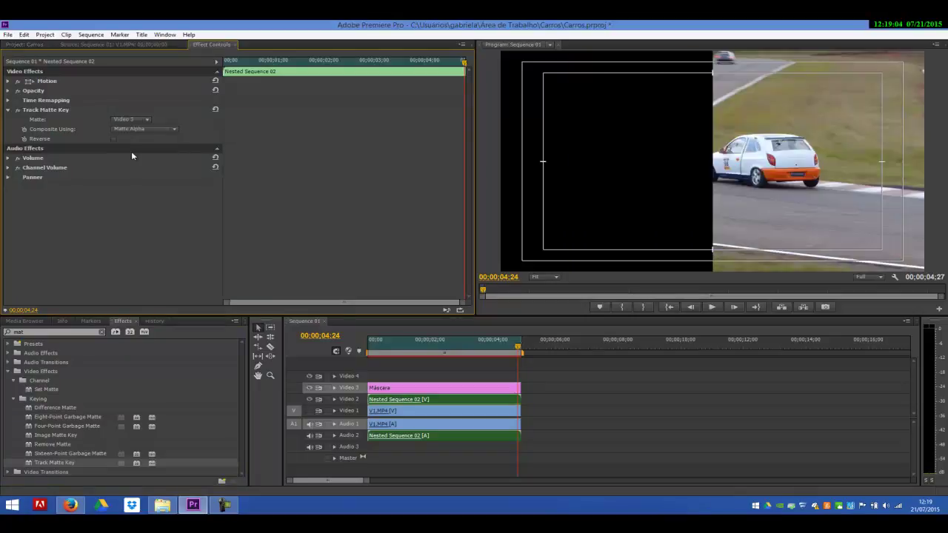
Play the sequence to check the masked nested clip, stopping at 00;00;02;26
{"action": "left_click", "coordinate": [711, 307]}
{"action": "left_click", "coordinate": [711, 308]}
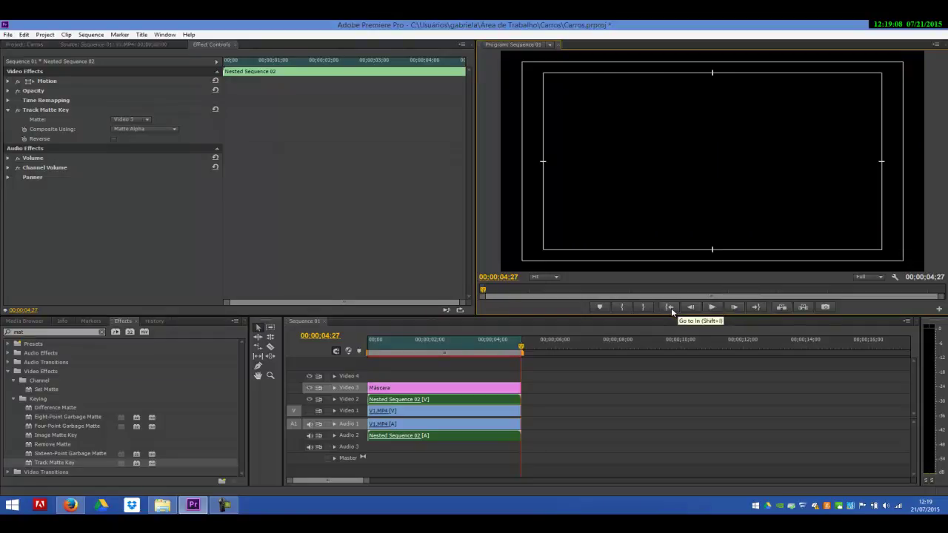
{"action": "left_click", "coordinate": [711, 307]}
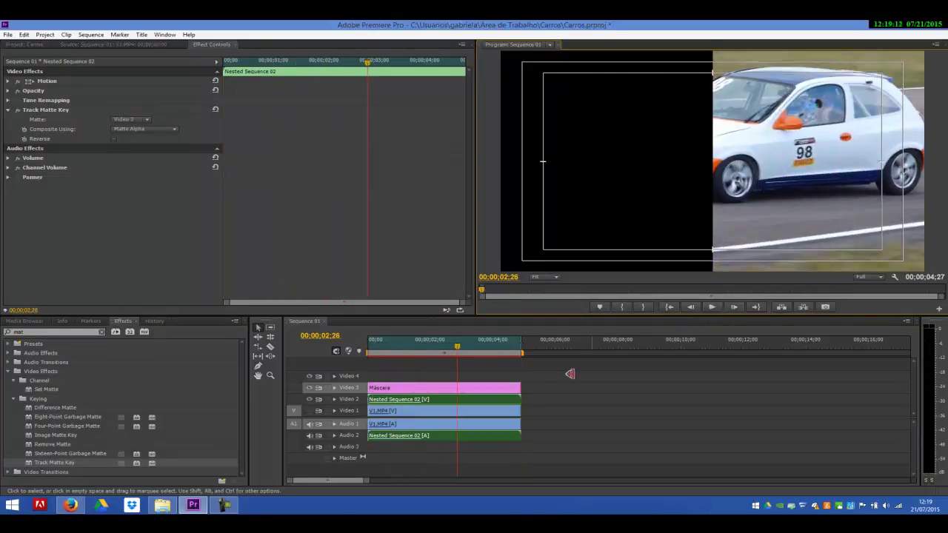
Switch visibility from Video 2 and Video 3 to Video 1, and apply the Warp Stabilizer effect to V1.MP4
{"action": "left_click", "coordinate": [310, 388]}
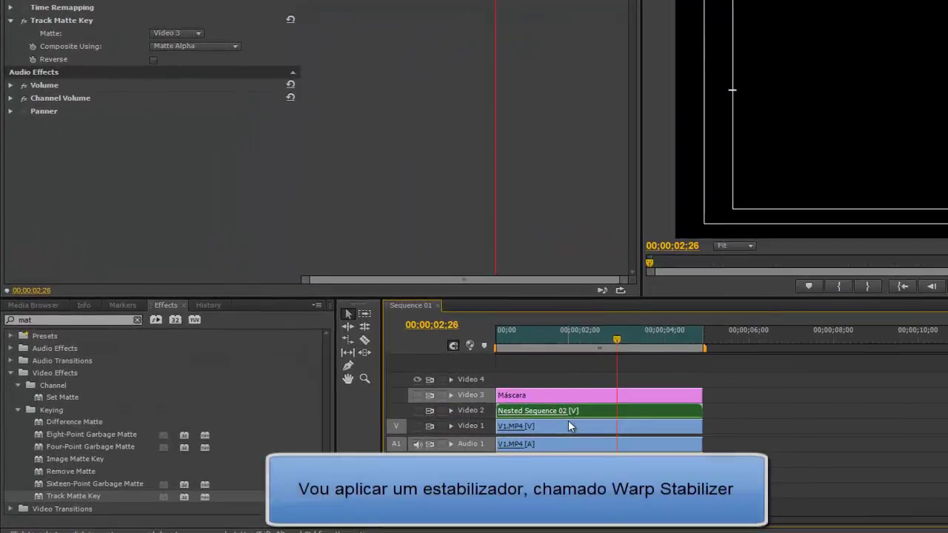
{"action": "left_click", "coordinate": [417, 425]}
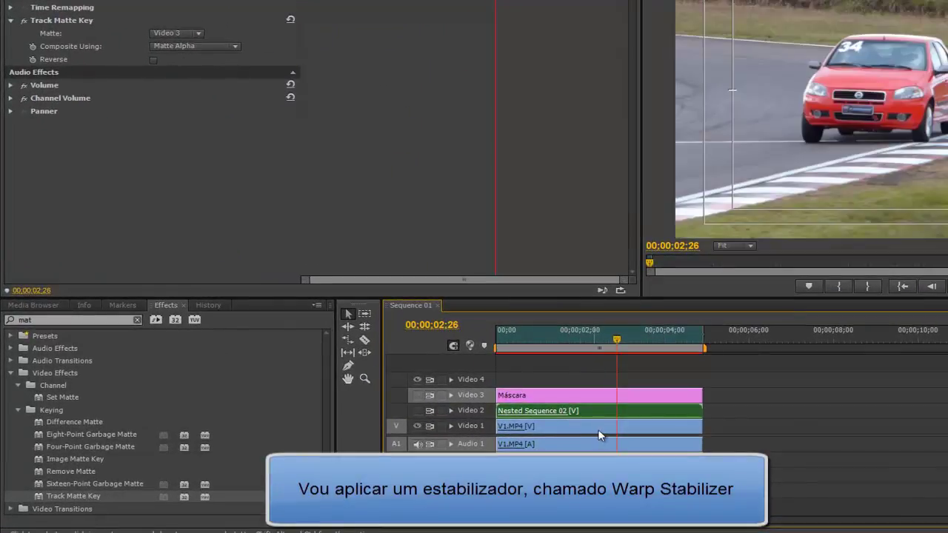
{"action": "left_click", "coordinate": [599, 430]}
{"action": "double_click", "coordinate": [39, 321]}
{"action": "type", "text": "warp"}
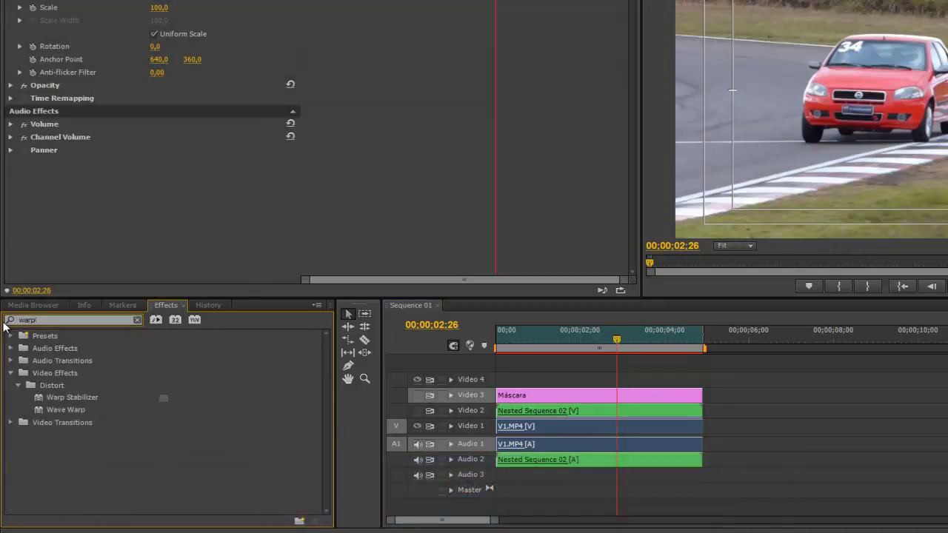
{"action": "left_click_drag", "start_coordinate": [64, 399], "coordinate": [531, 428]}
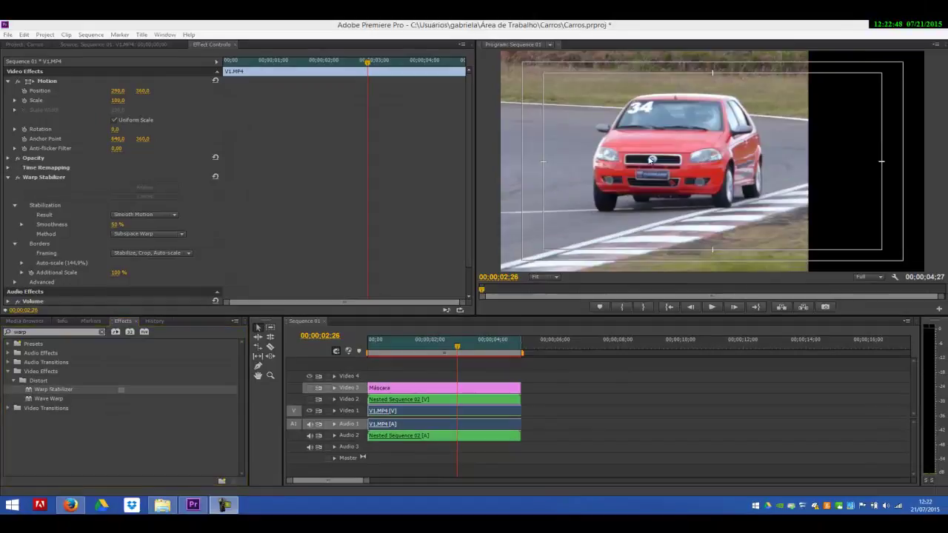
Play the stabilized V1.MP4 from the start to check its motion, stopping at 00;00;01;01
{"action": "left_click", "coordinate": [669, 307]}
{"action": "left_click", "coordinate": [712, 310]}
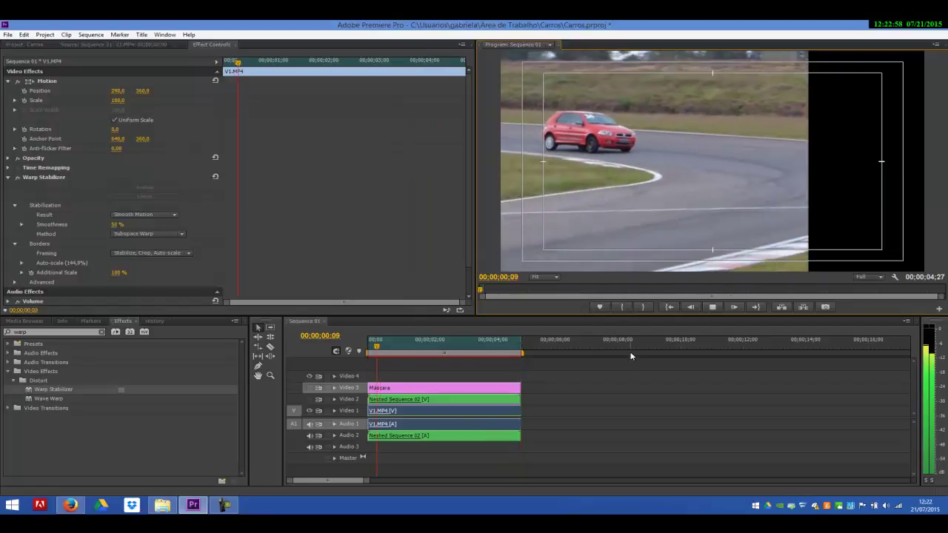
{"action": "left_click", "coordinate": [712, 306]}
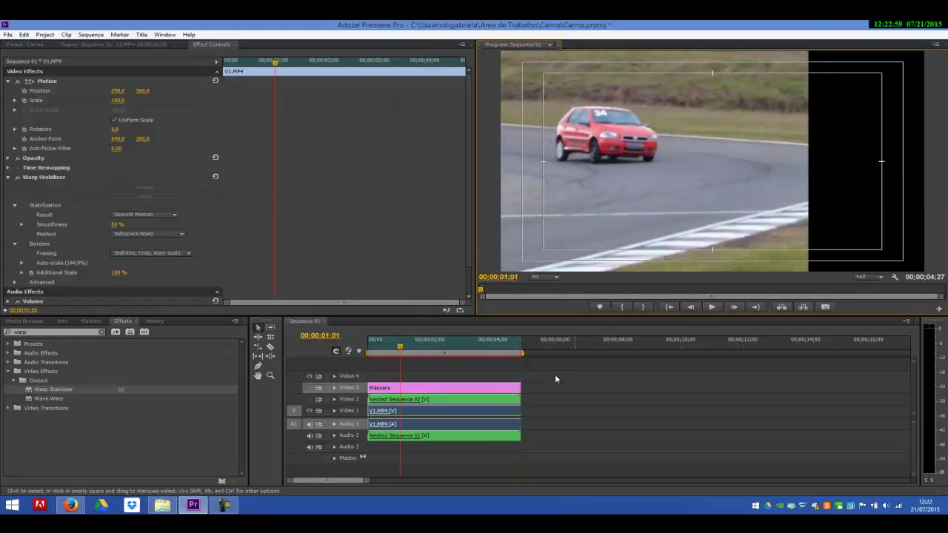
Nest the stabilized V1.MP4 clip on Video 1 into its own sequence and return the playhead to 00;00;00;00
{"action": "right_click", "coordinate": [448, 410]}
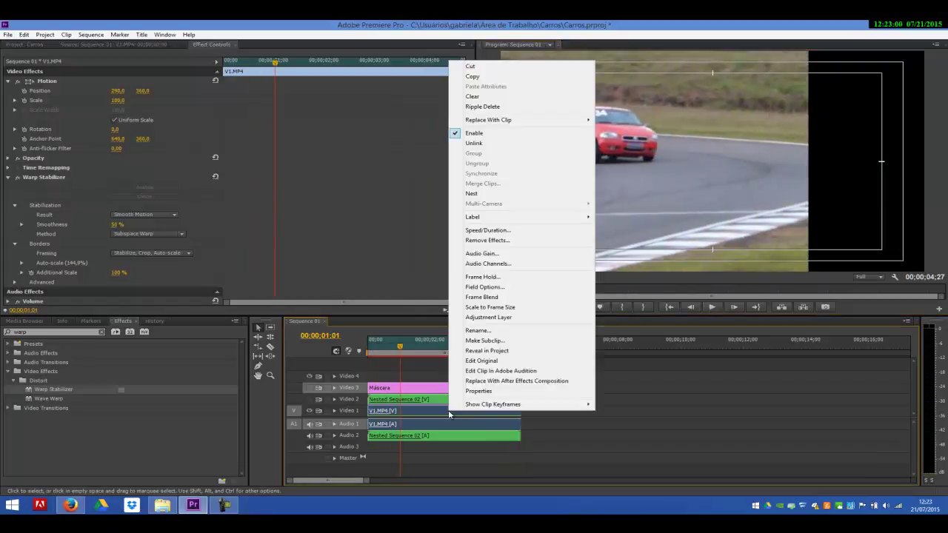
{"action": "left_click", "coordinate": [488, 193]}
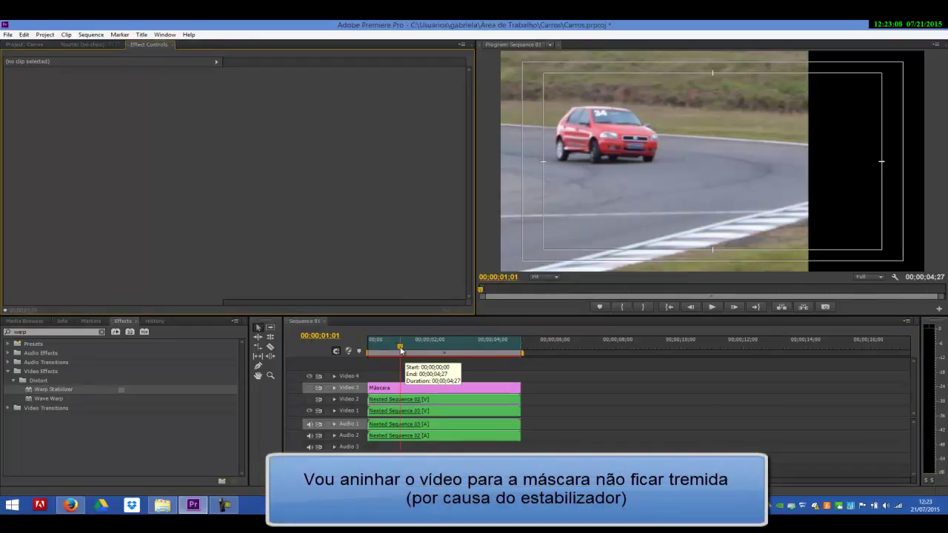
{"action": "left_click_drag", "start_coordinate": [401, 348], "coordinate": [355, 355]}
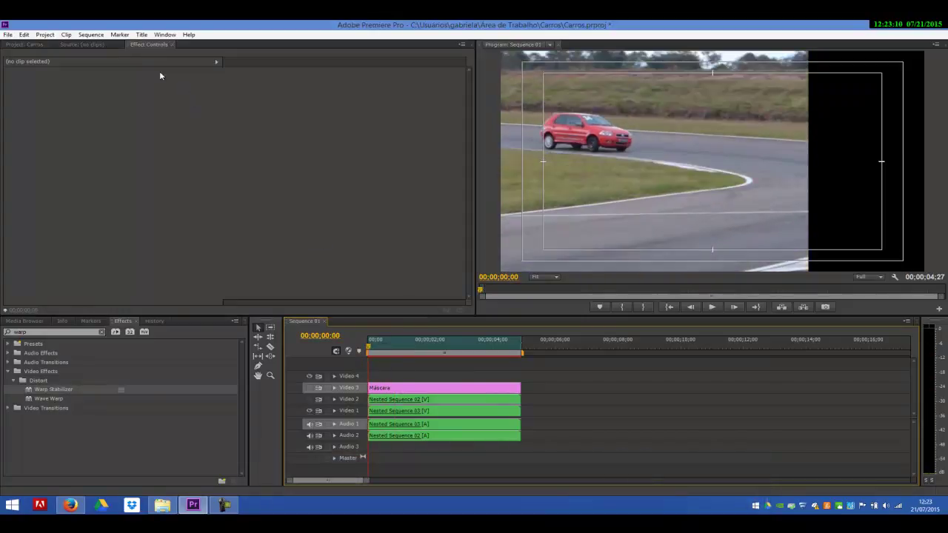
Add one video track after Video 1 and place the Máscara title on it across the nested sequence's full length
{"action": "left_click", "coordinate": [9, 45]}
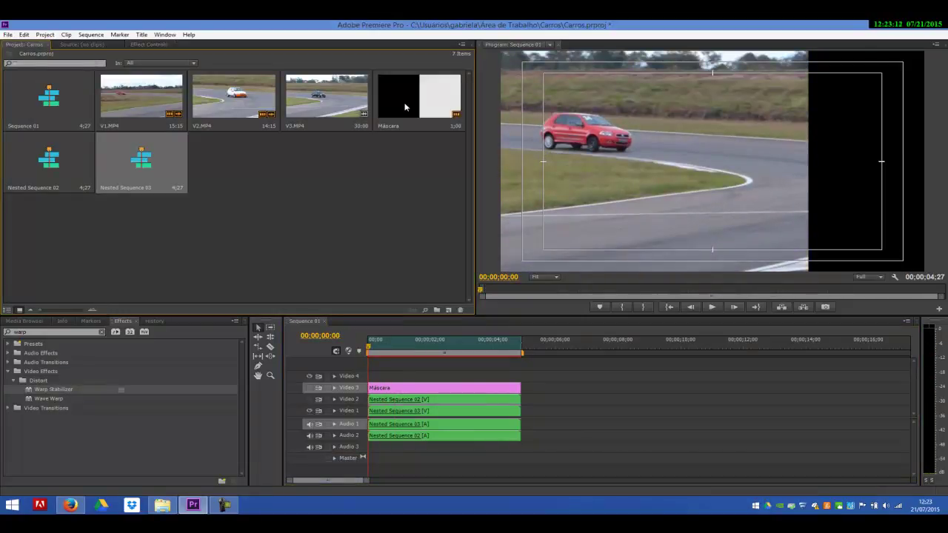
{"action": "left_click_drag", "start_coordinate": [417, 102], "coordinate": [537, 404]}
{"action": "right_click", "coordinate": [344, 402]}
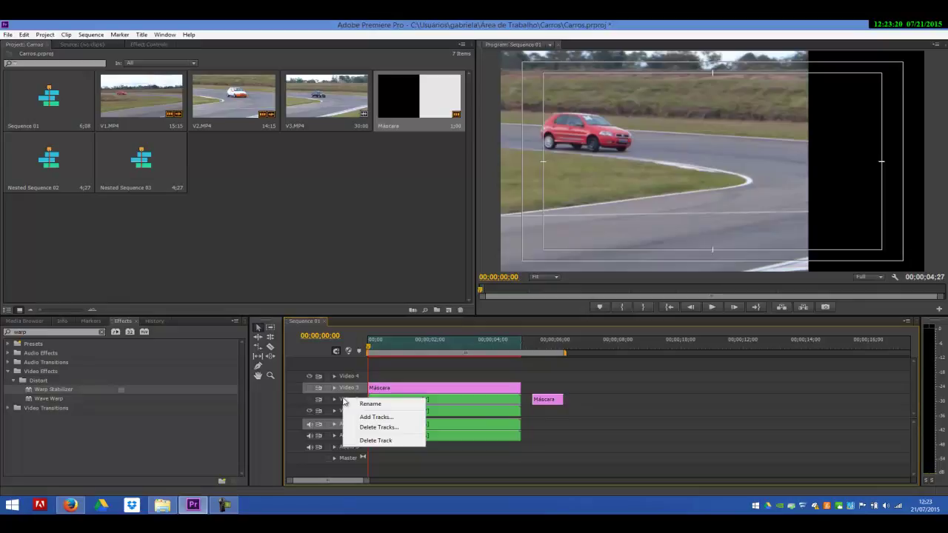
{"action": "left_click", "coordinate": [388, 420]}
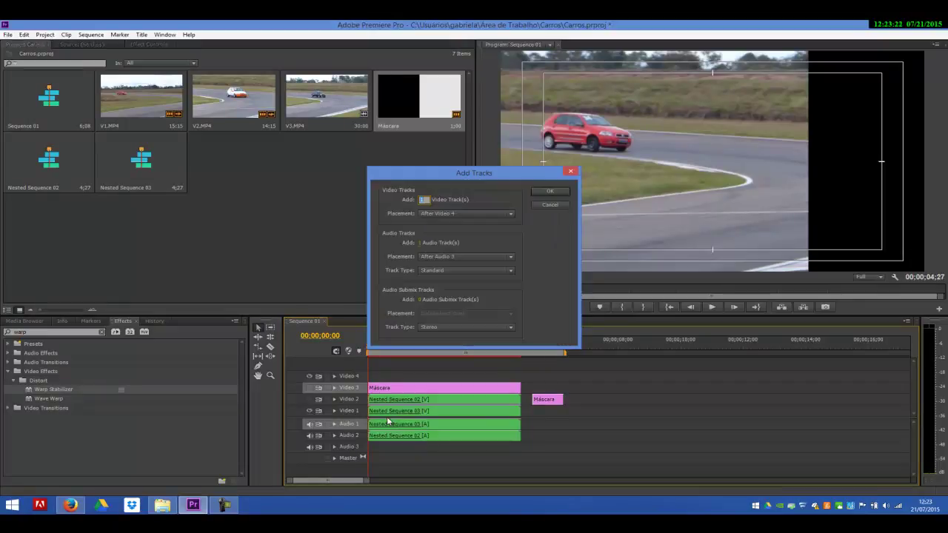
{"action": "left_click", "coordinate": [487, 213]}
{"action": "left_click", "coordinate": [482, 226]}
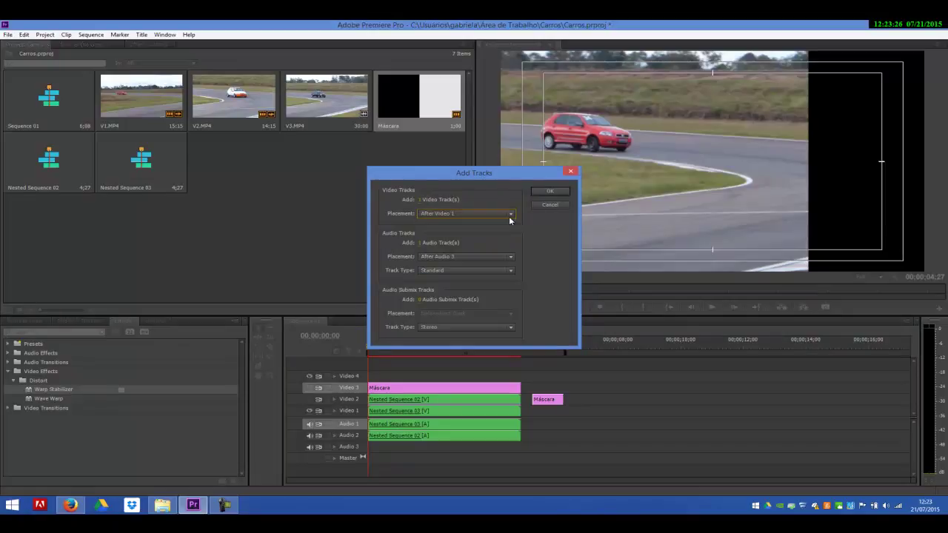
{"action": "left_click", "coordinate": [550, 191]}
{"action": "left_click_drag", "start_coordinate": [550, 390], "coordinate": [525, 404]}
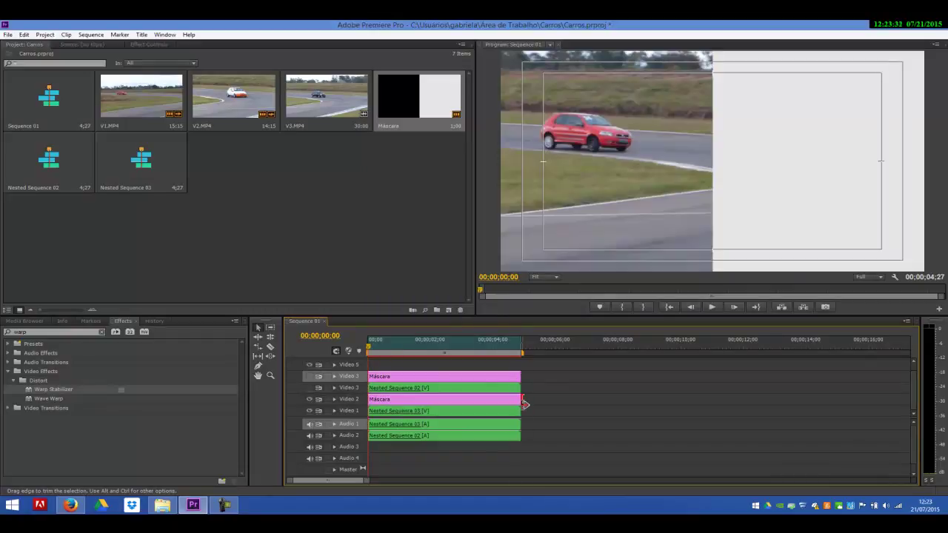
Set the horizontal Motion position of the Máscara title on Video 2 to 0 so it covers the left half
{"action": "left_click", "coordinate": [144, 45]}
{"action": "left_click", "coordinate": [8, 82]}
{"action": "left_click_drag", "start_coordinate": [117, 91], "coordinate": [33, 93]}
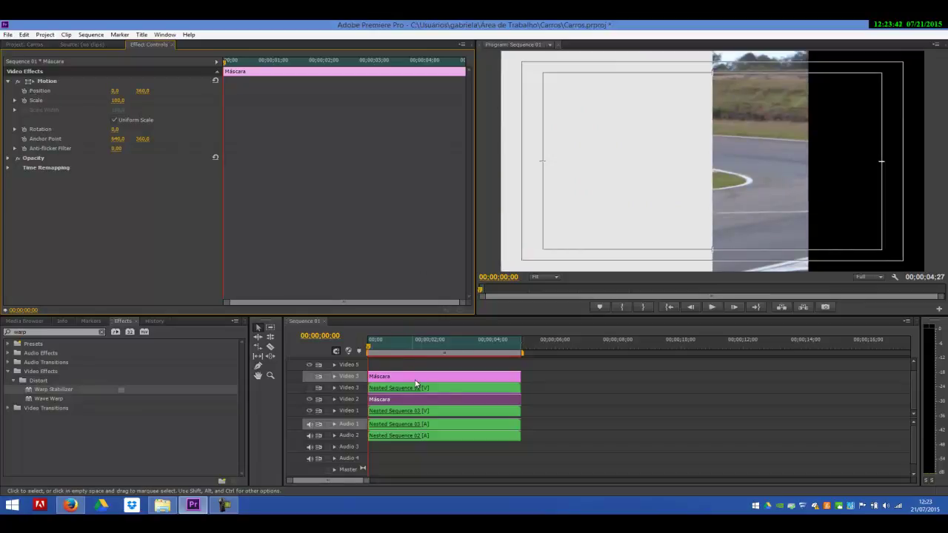
Apply Track Matte Key to the nested sequence on Video 1 with Video 2 as matte, and show the hidden upper tracks again
{"action": "left_click", "coordinate": [423, 413]}
{"action": "left_click", "coordinate": [71, 331]}
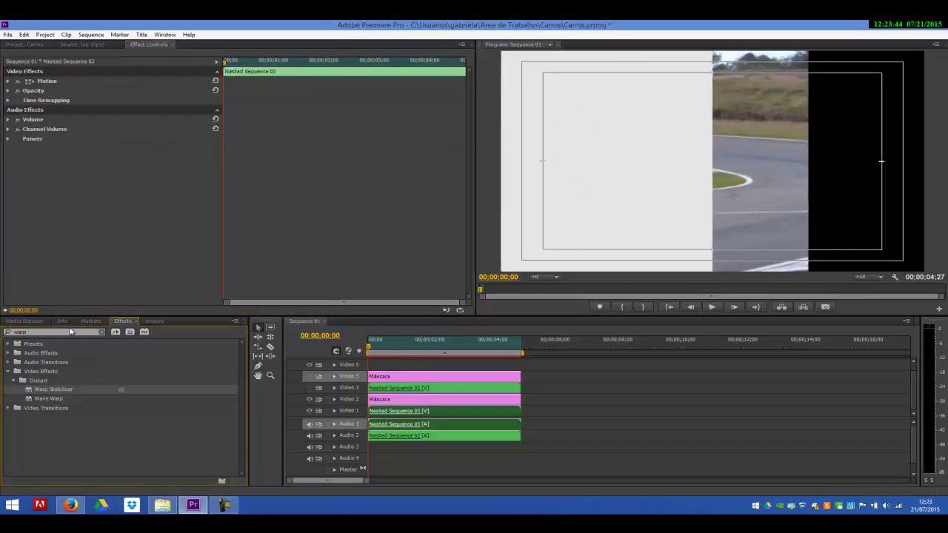
{"action": "double_click", "coordinate": [42, 331]}
{"action": "type", "text": "mat"}
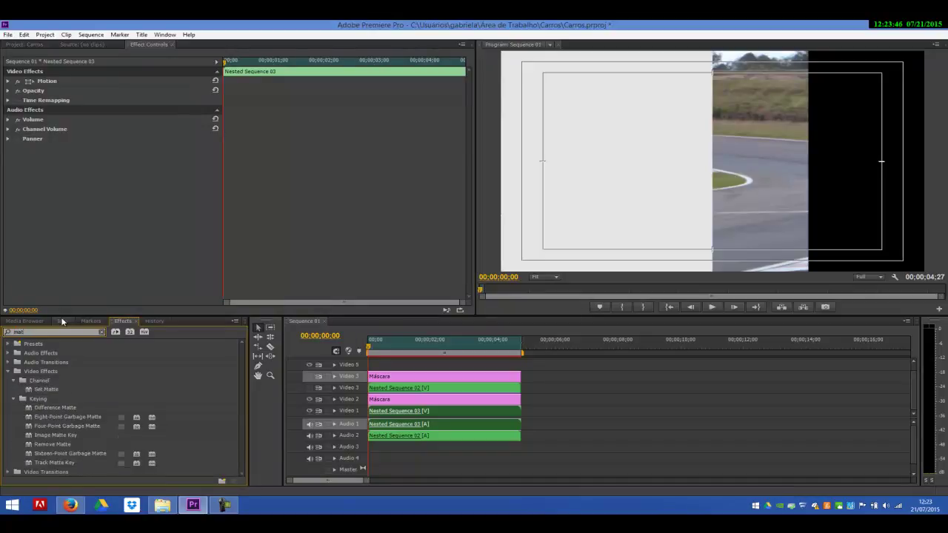
{"action": "type", "text": "t"}
{"action": "left_click_drag", "start_coordinate": [46, 463], "coordinate": [411, 415]}
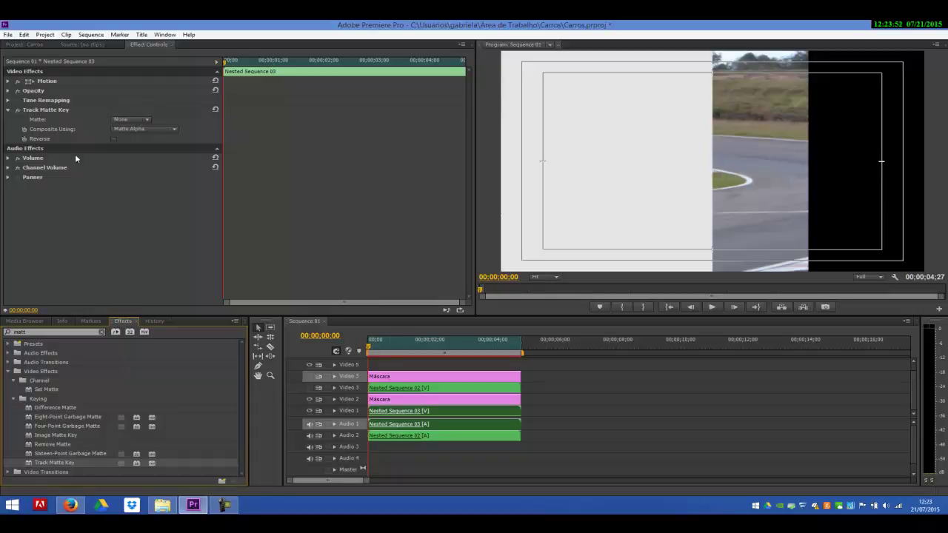
{"action": "left_click", "coordinate": [133, 120]}
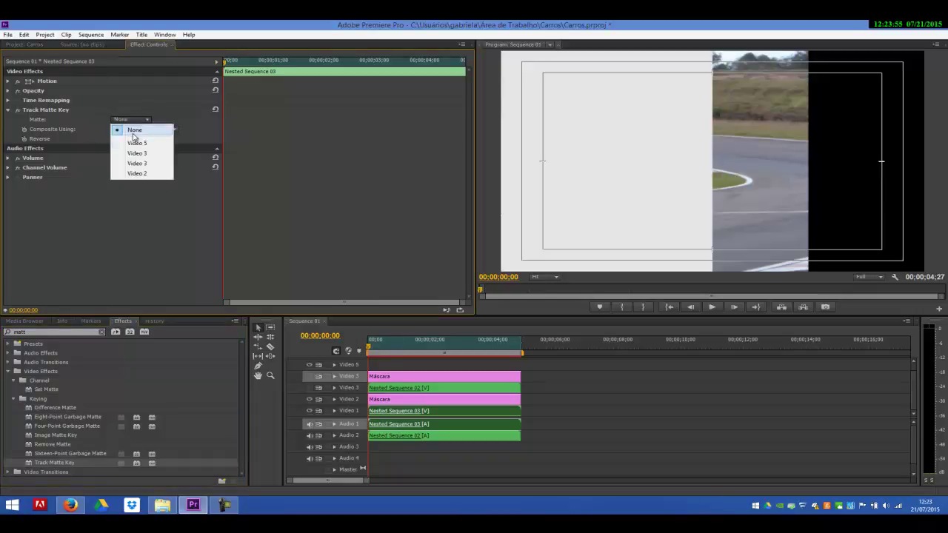
{"action": "left_click", "coordinate": [134, 174]}
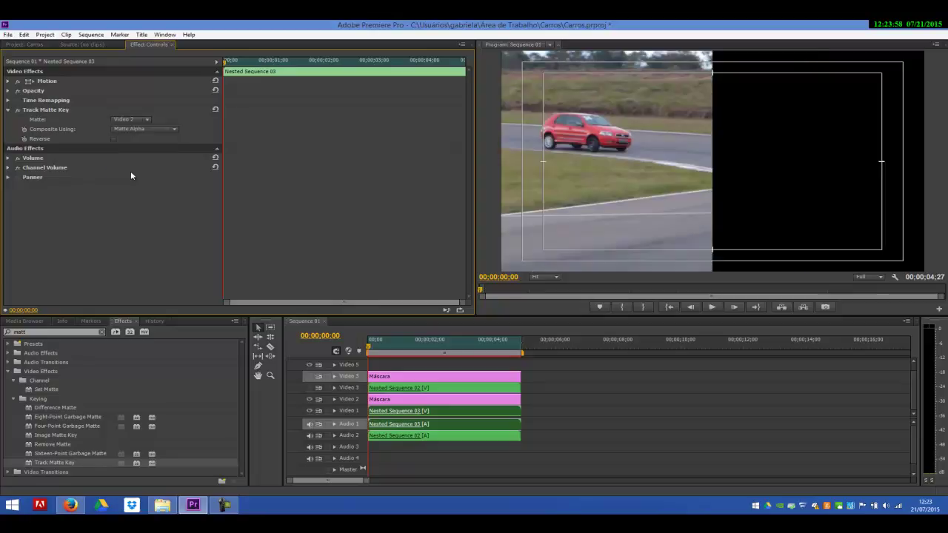
{"action": "left_click", "coordinate": [311, 388]}
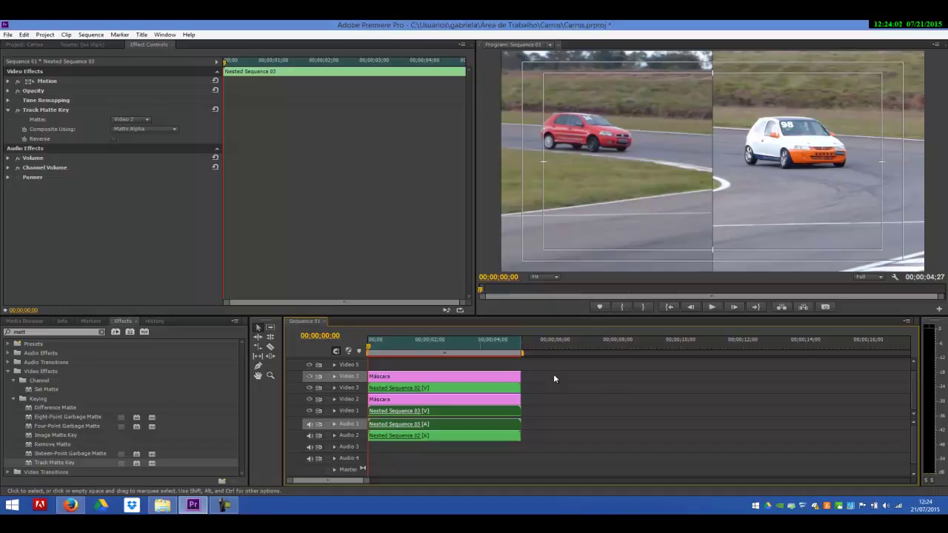
{"action": "left_click", "coordinate": [498, 437]}
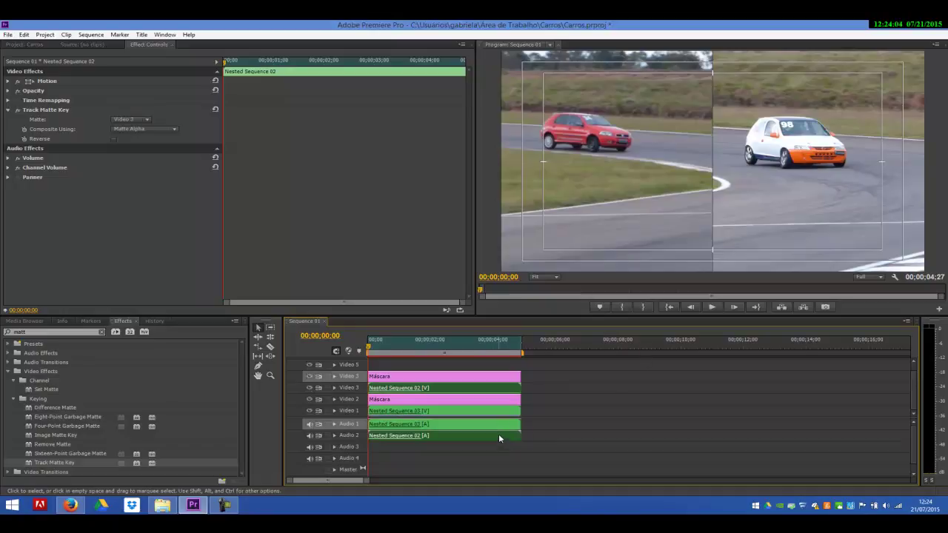
{"action": "key", "text": "Delete"}
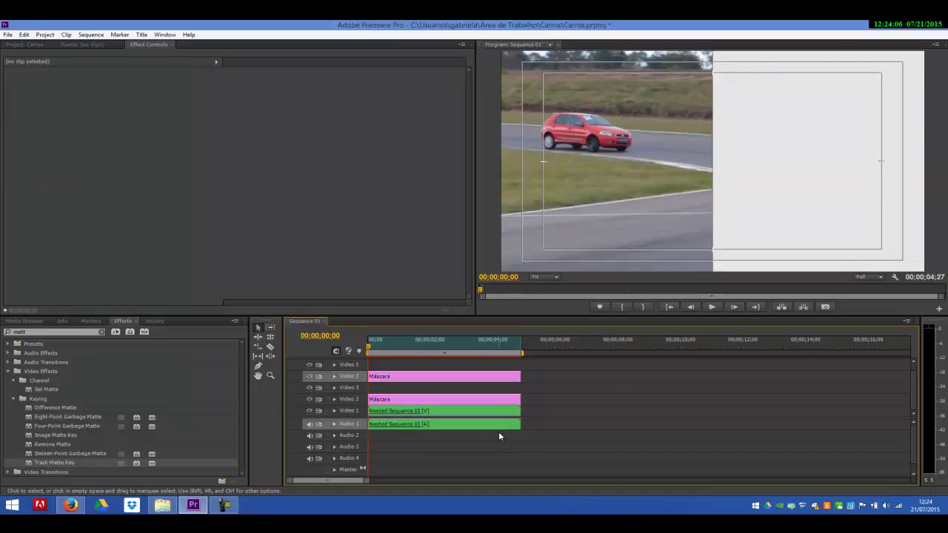
{"action": "key", "text": "ctrl+z"}
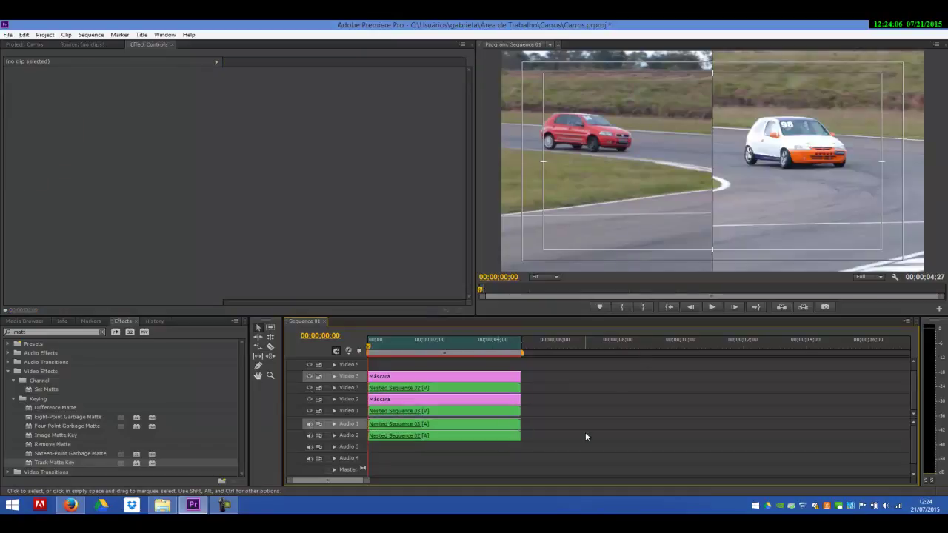
Delete only the audio portions of both nested sequences from Audio 2 and Audio 1, keeping their video
{"action": "left_click", "coordinate": [500, 436]}
{"action": "key", "text": "Delete"}
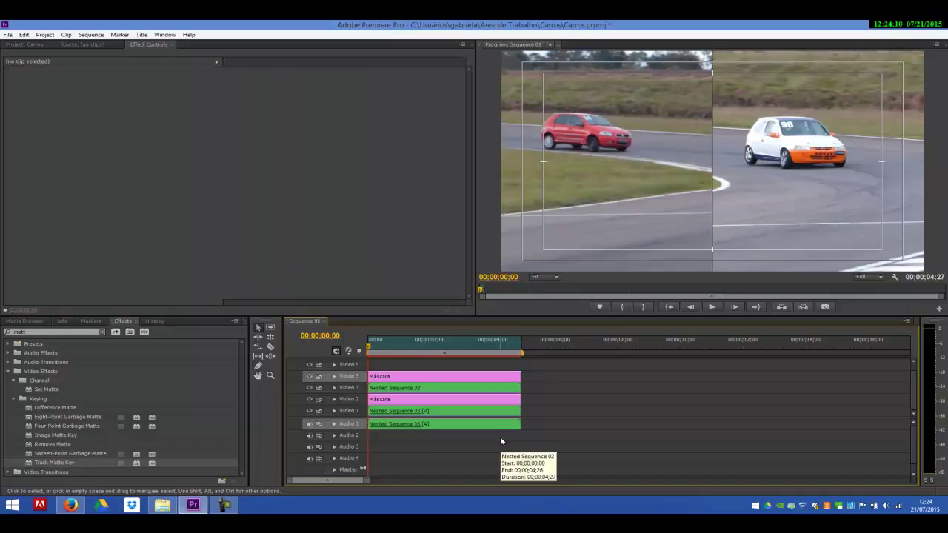
{"action": "left_click", "coordinate": [499, 425], "text": "alt"}
{"action": "key", "text": "Delete"}
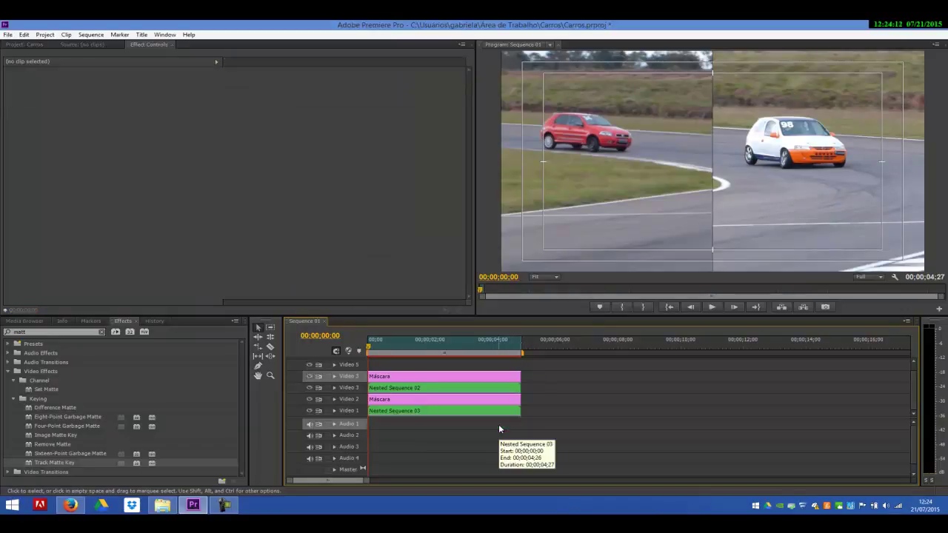
Play the split screen from the start, stop at 00;00;04;14, and render the sequence's video previews
{"action": "left_click", "coordinate": [668, 307]}
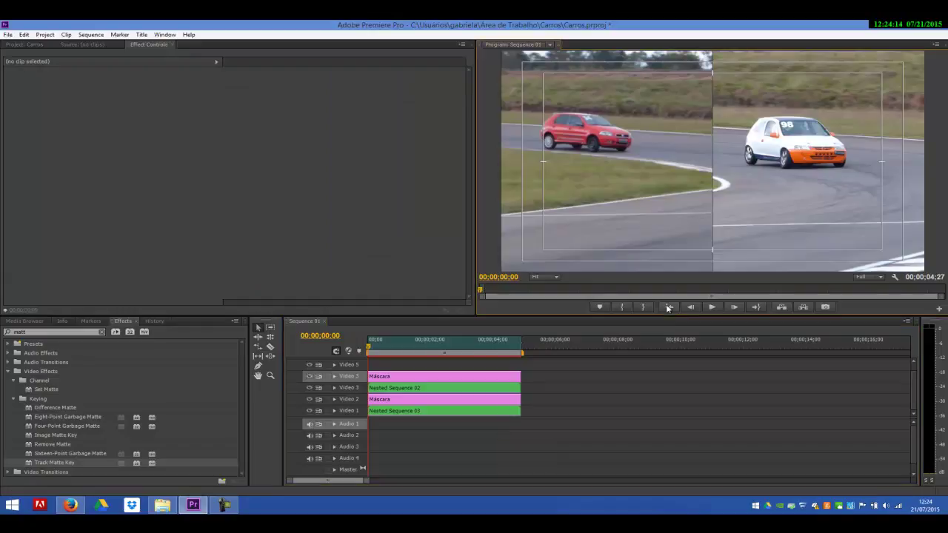
{"action": "left_click", "coordinate": [711, 308]}
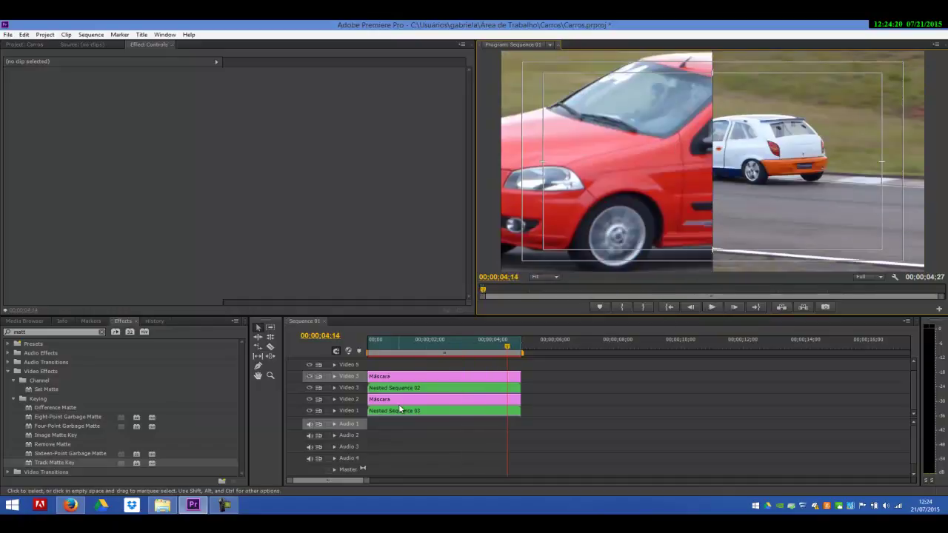
{"action": "key", "text": "Return"}
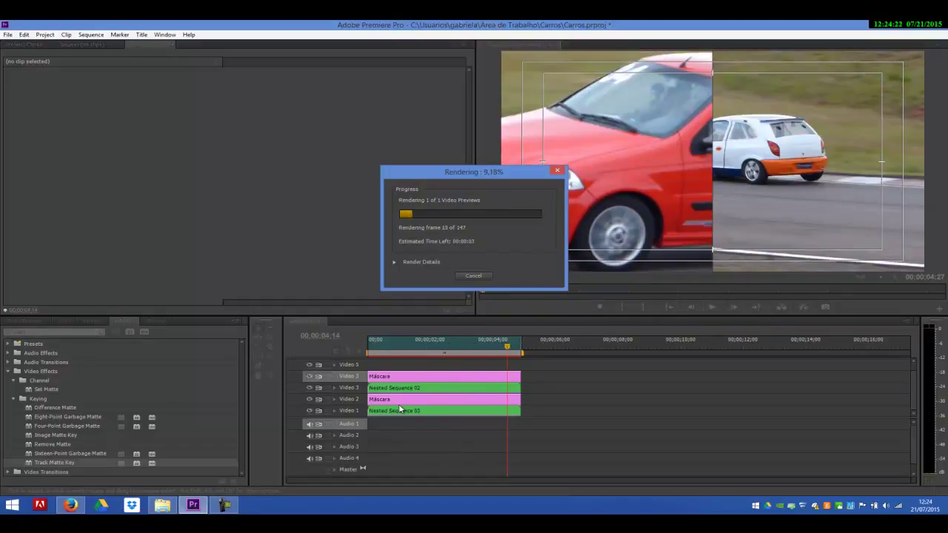